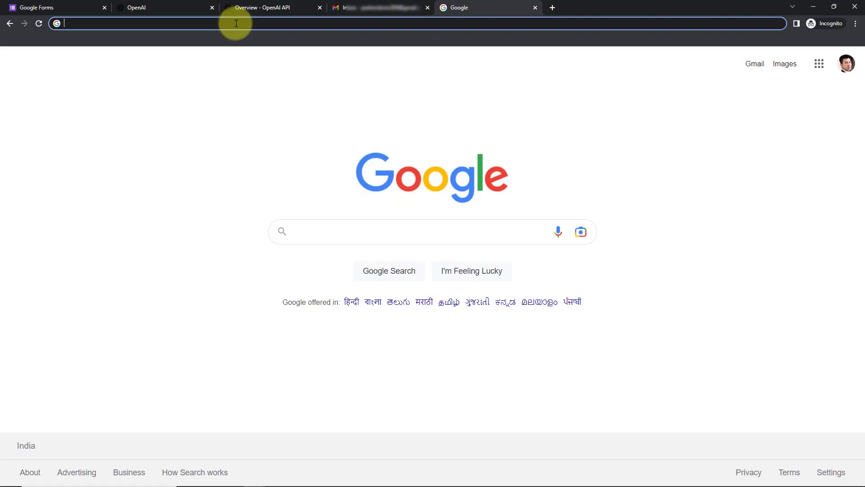
Load pabbly.com/connect and sign in to reach the account's All Apps page.
type("pab")
key("Return")
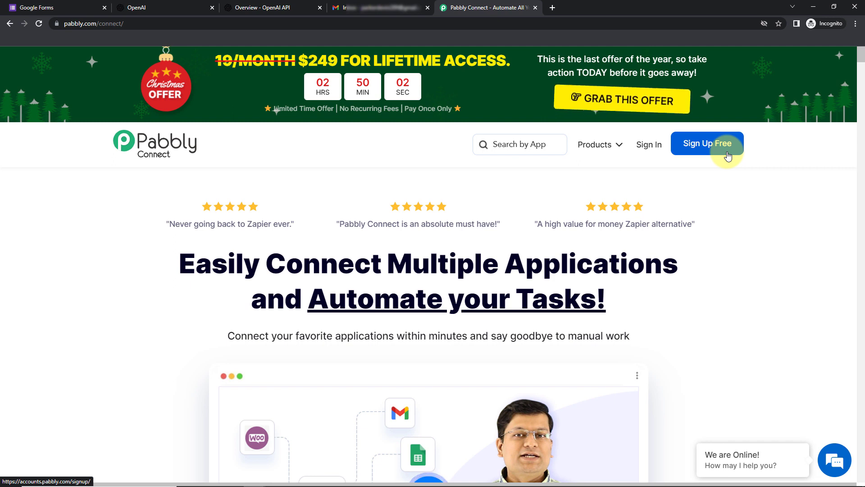
left_click(649, 144)
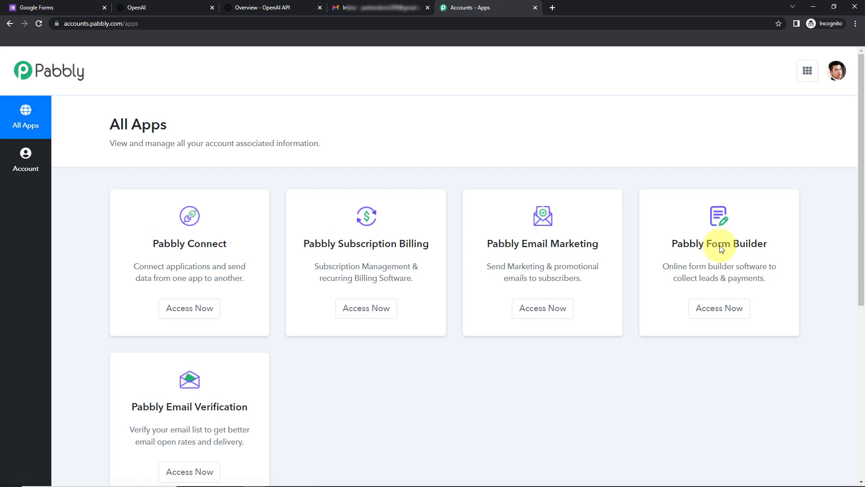
From Pabbly Connect, create a workflow named 'Automatically Respond to Feedback Using OpenAI'.
left_click(195, 314)
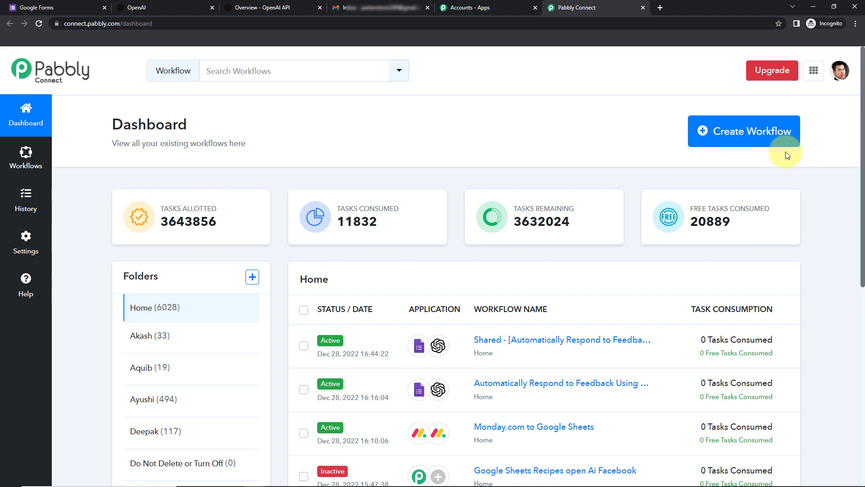
left_click(756, 130)
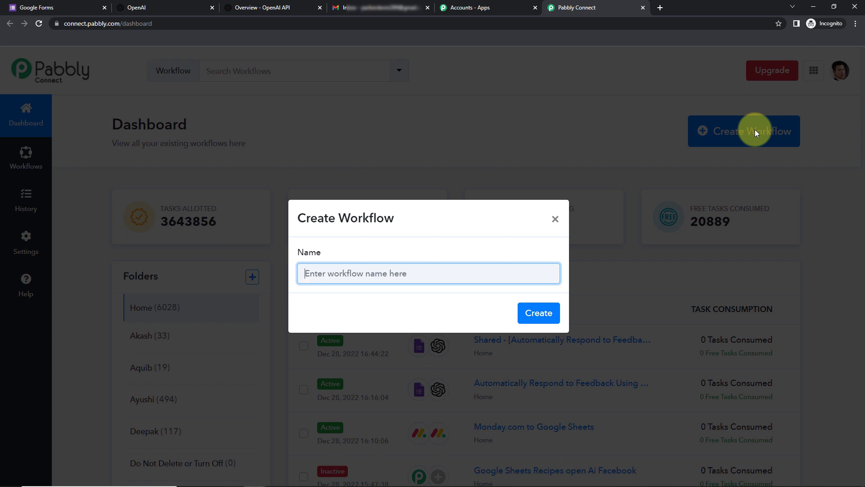
type("Automatically Respond to Feedback Using OpenAI")
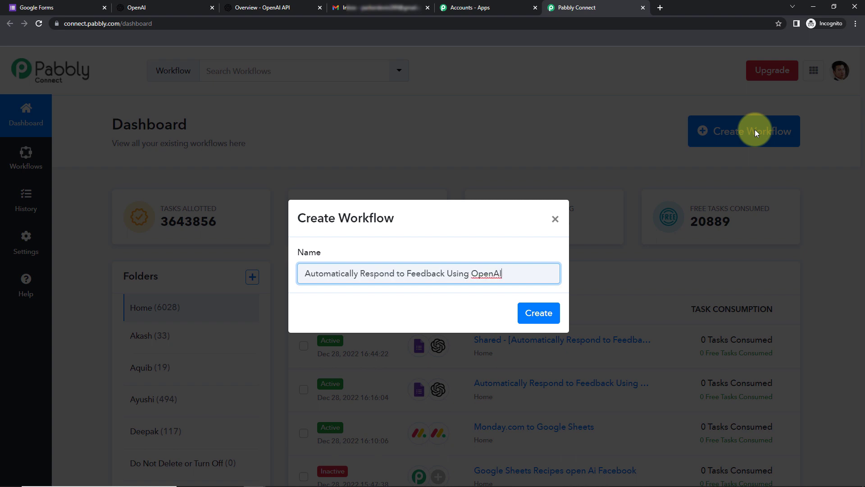
left_click(537, 313)
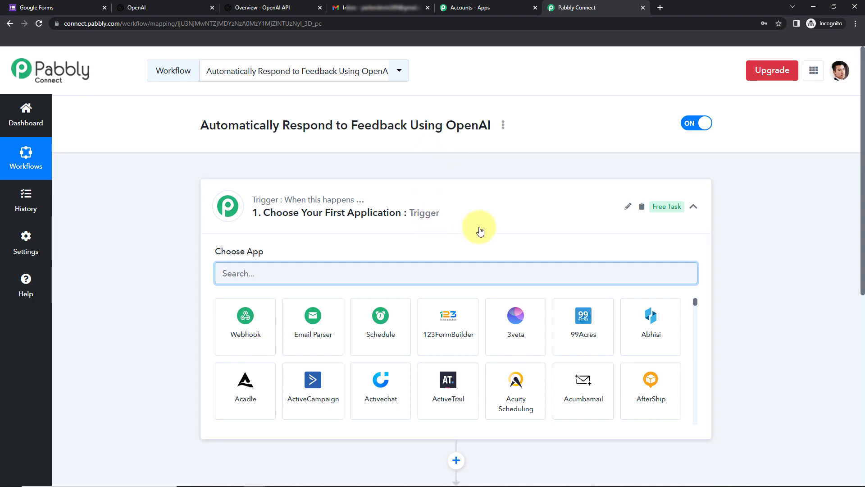
Set the trigger to Google Forms with the New Response Received event.
scroll(480, 228, "down", 5)
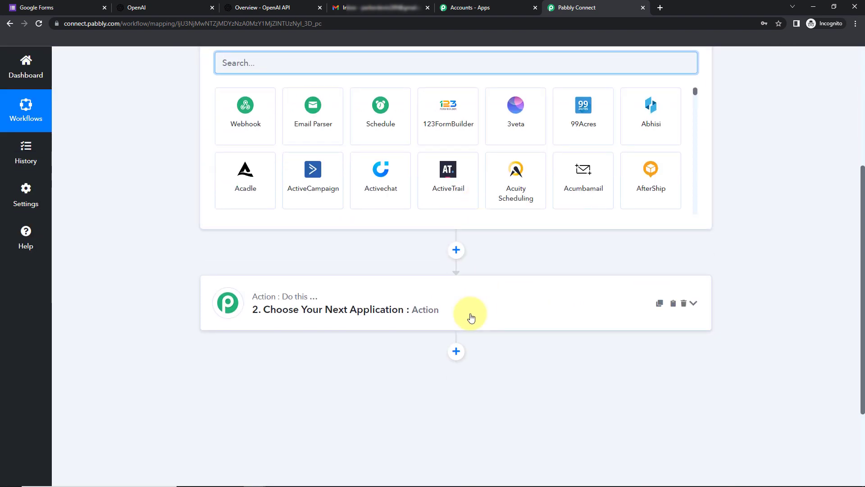
scroll(471, 318, "up", 3)
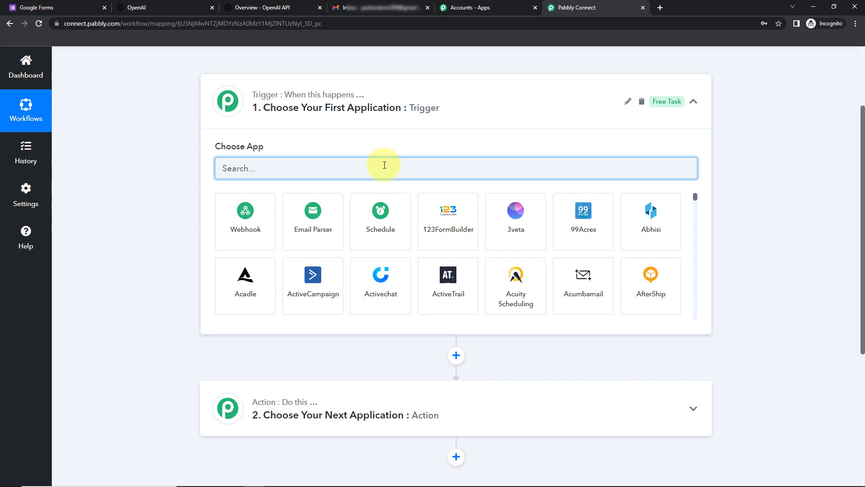
type("google")
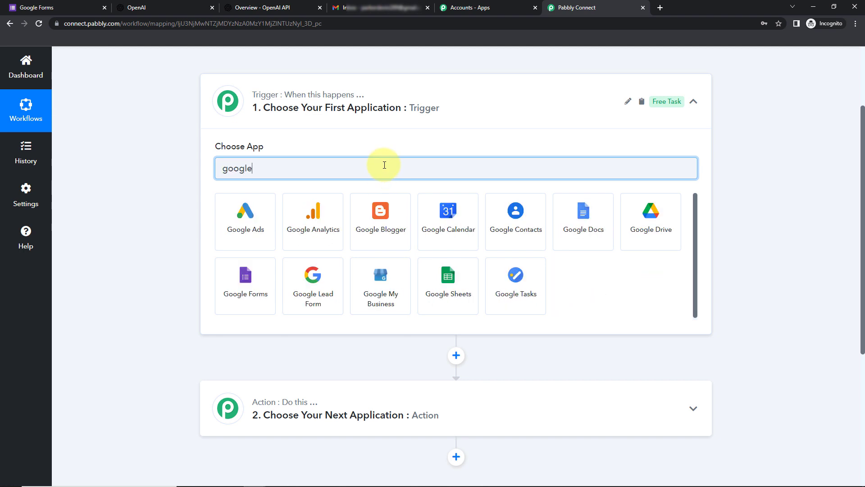
left_click(250, 291)
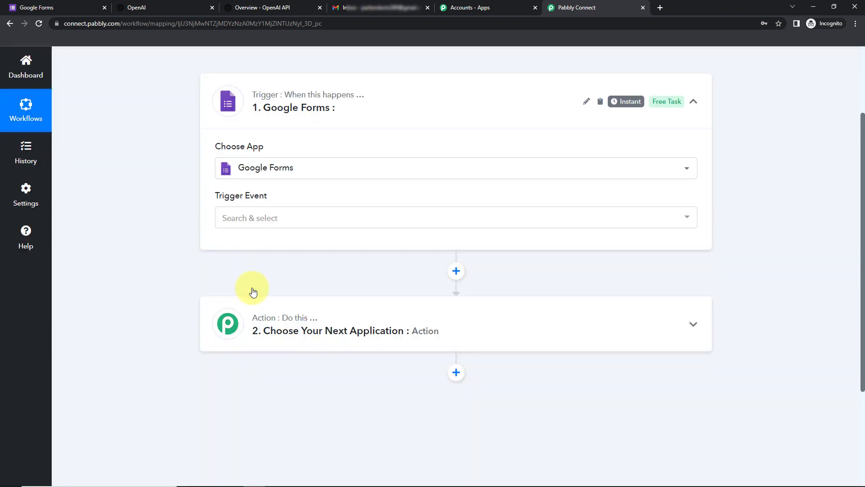
left_click(242, 218)
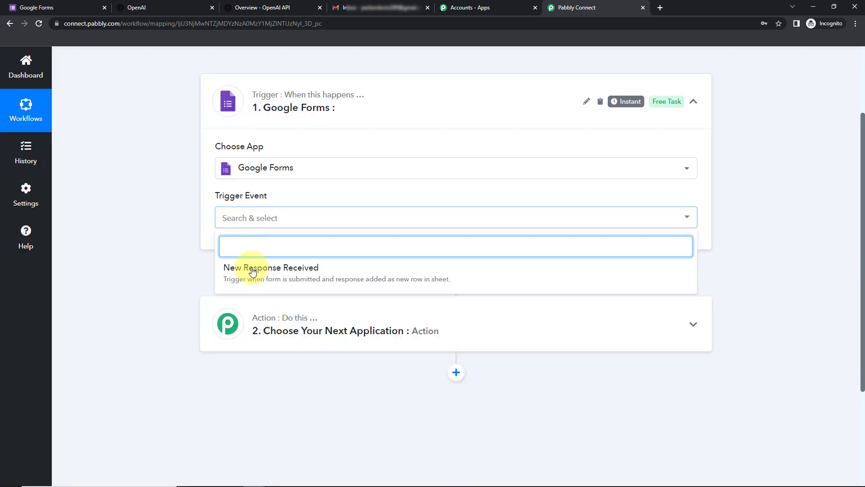
left_click(250, 272)
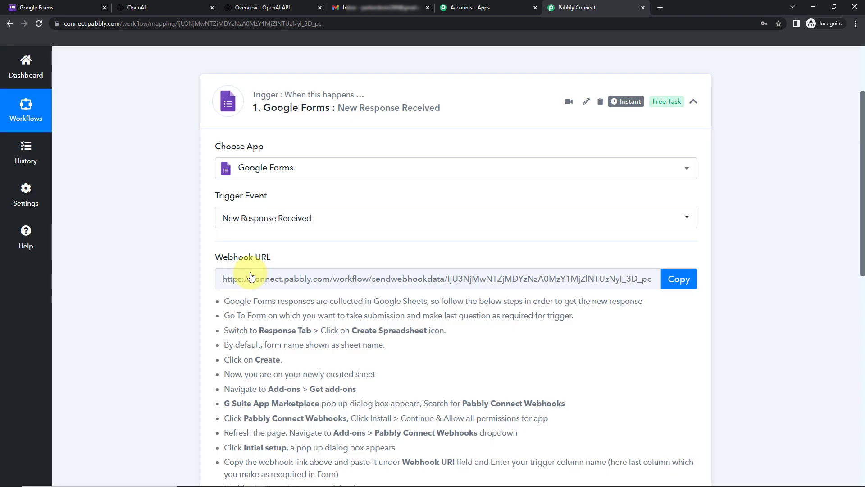
Copy the trigger's webhook URL.
left_click(678, 279)
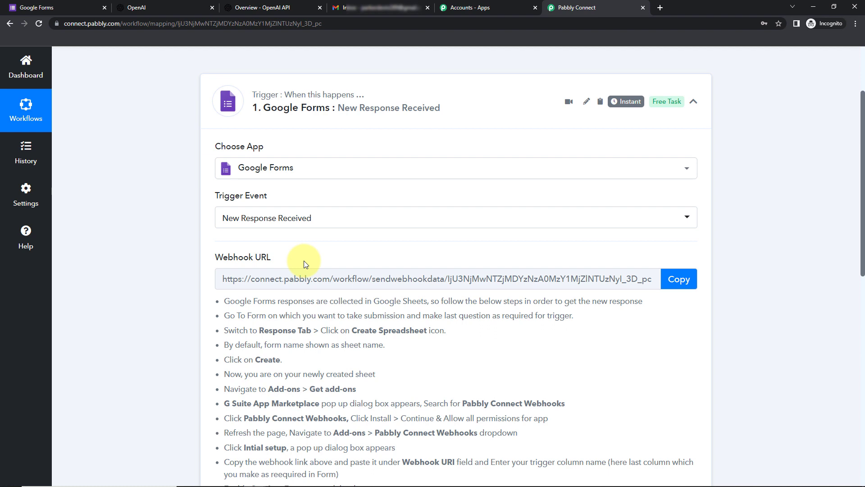
left_click(678, 279)
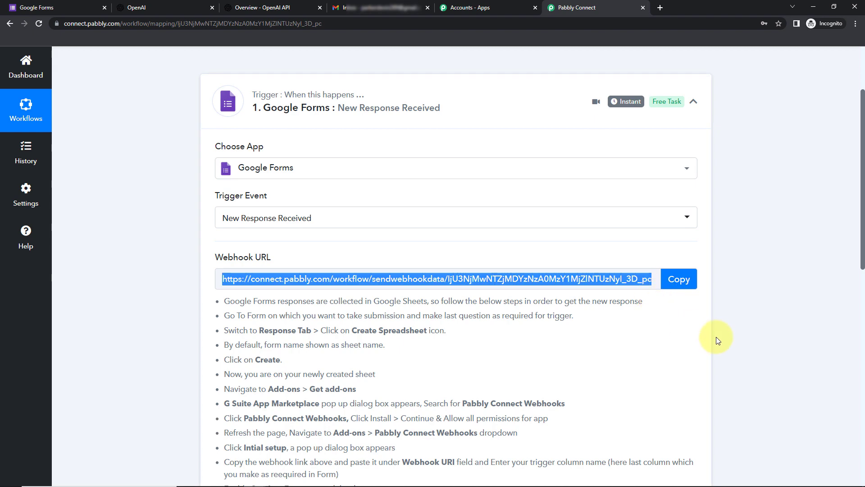
scroll(658, 326, "down", 2)
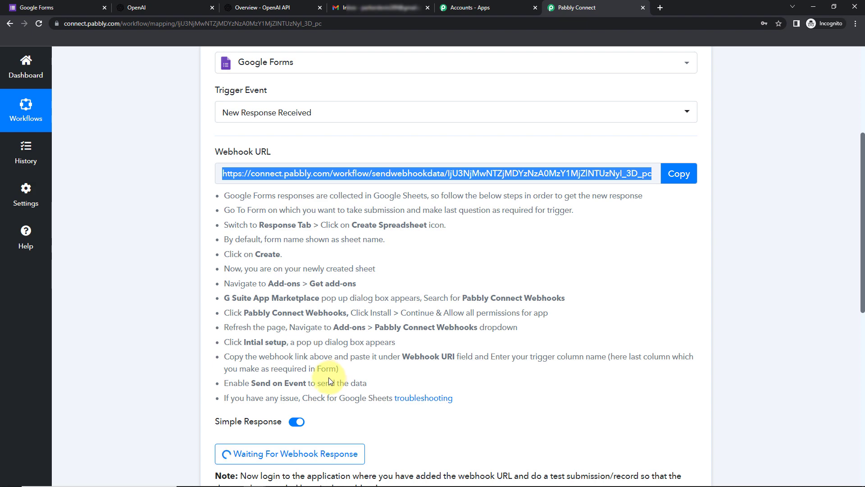
left_click(62, 6)
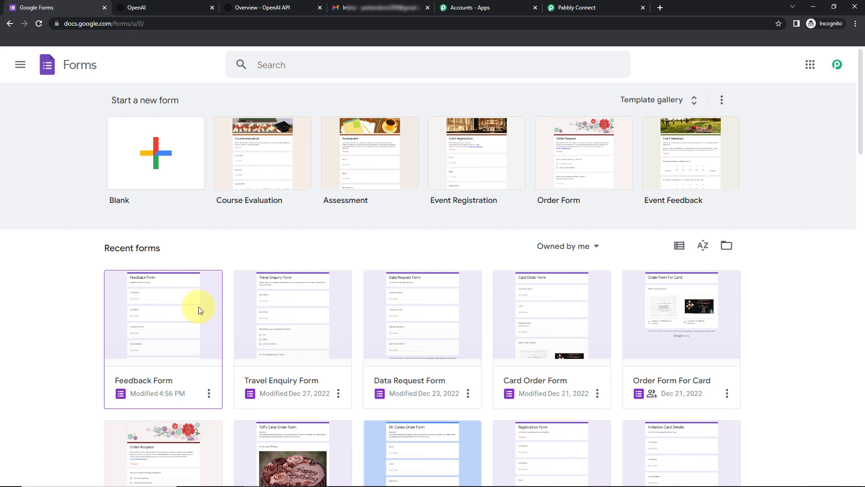
Make the Feedback Form's Feedback paragraph question required, then view its Responses tab.
left_click(436, 271)
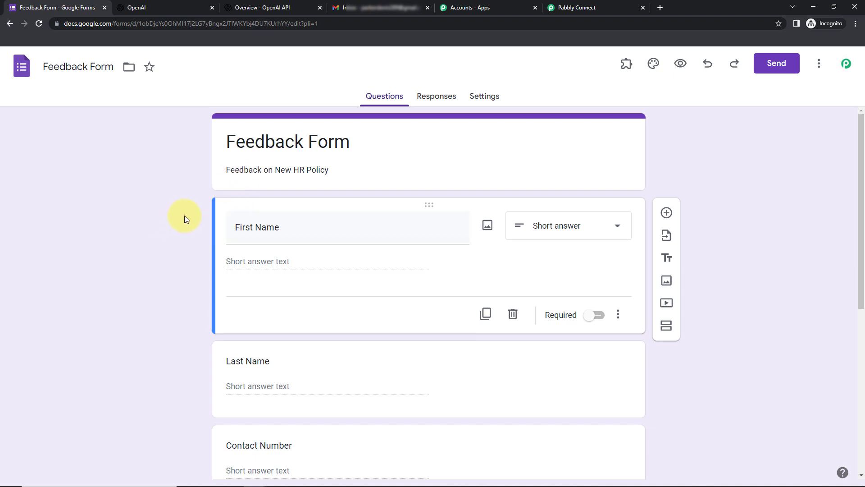
scroll(797, 232, "down", 5)
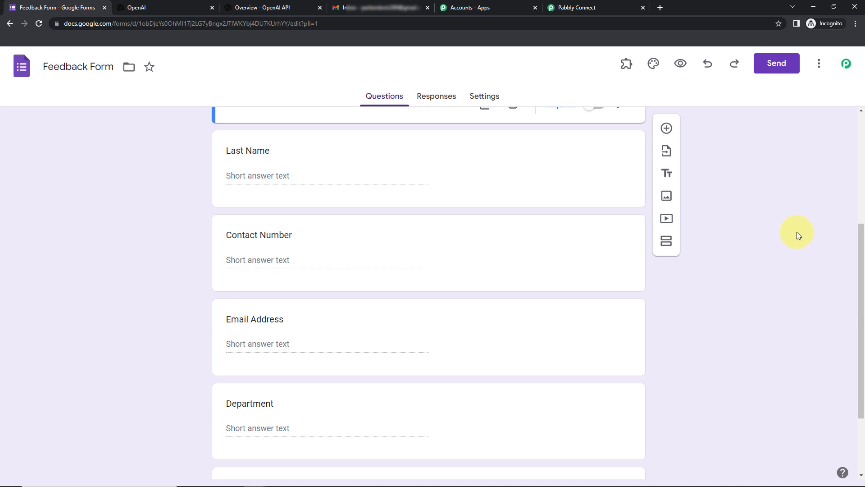
scroll(797, 232, "down", 2)
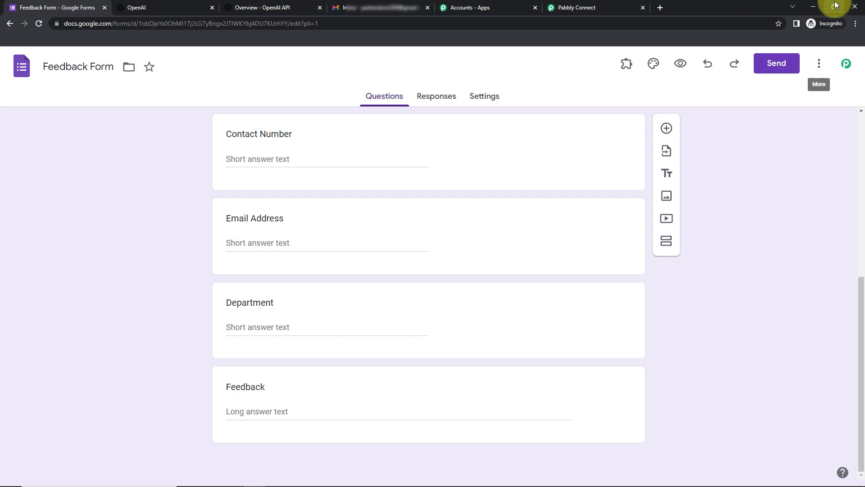
left_click(483, 390)
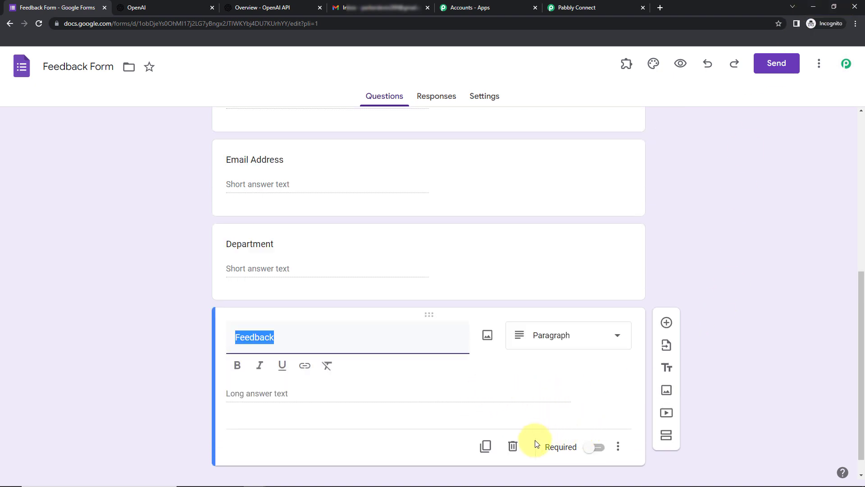
left_click(594, 447)
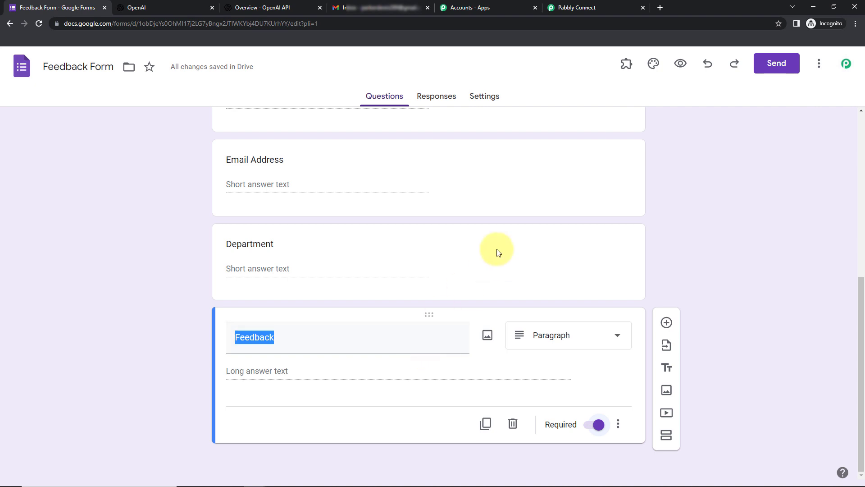
left_click(436, 100)
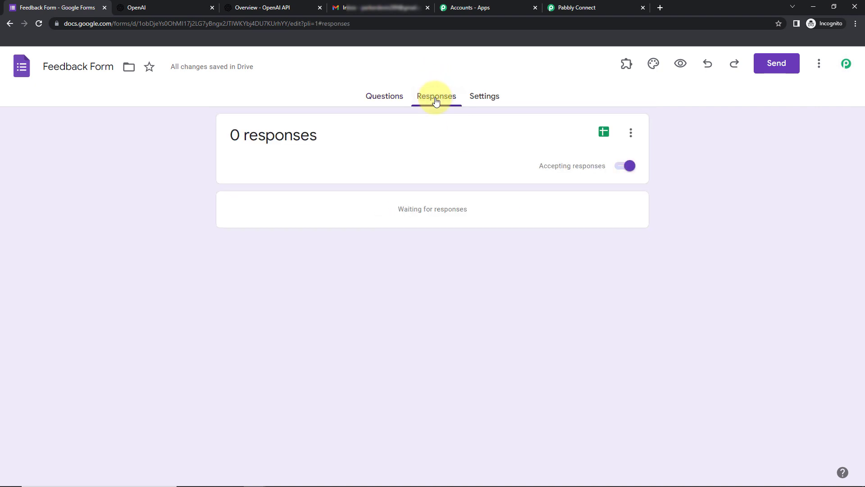
Set the response destination to a new Feedback Form (Responses) spreadsheet and open it.
left_click(630, 137)
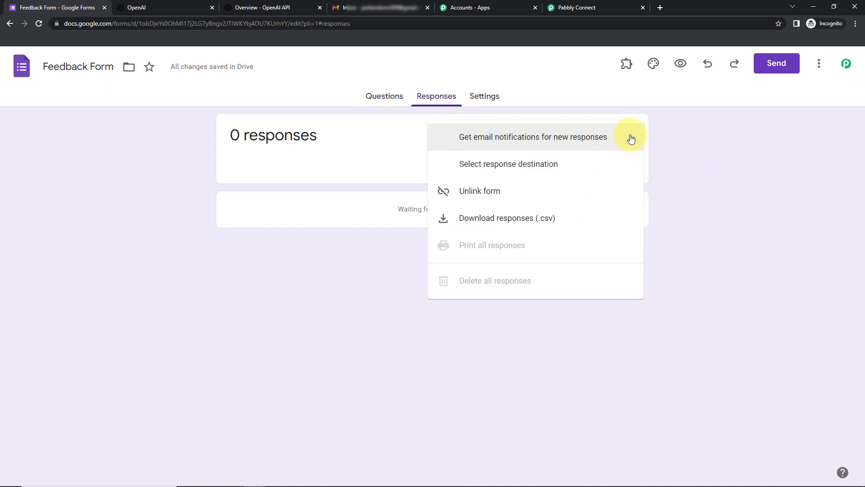
left_click(523, 167)
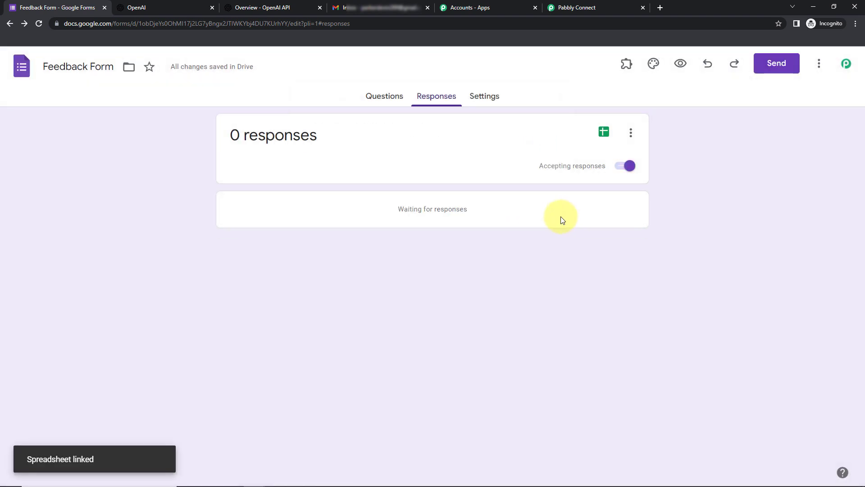
left_click(604, 132)
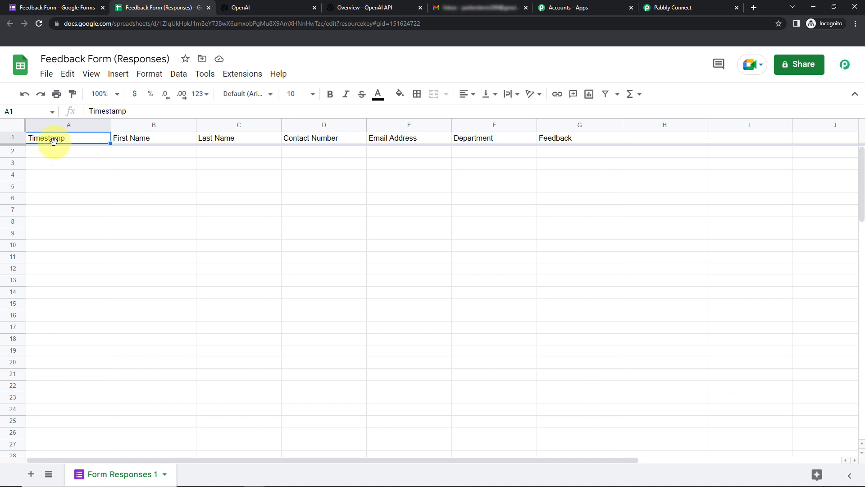
Make the A1:G1 headers bold, size 12, with a light blue fill.
left_click_drag(178, 143, 566, 139)
left_click(330, 94)
left_click(311, 94)
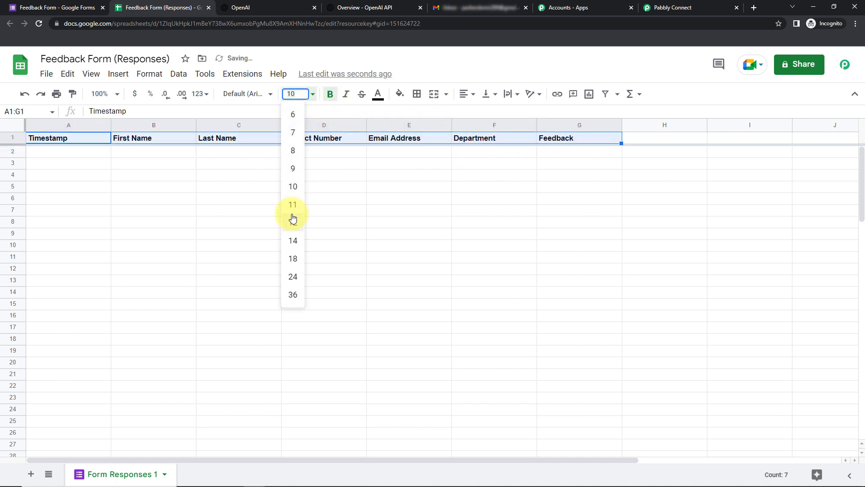
left_click(293, 219)
left_click(400, 94)
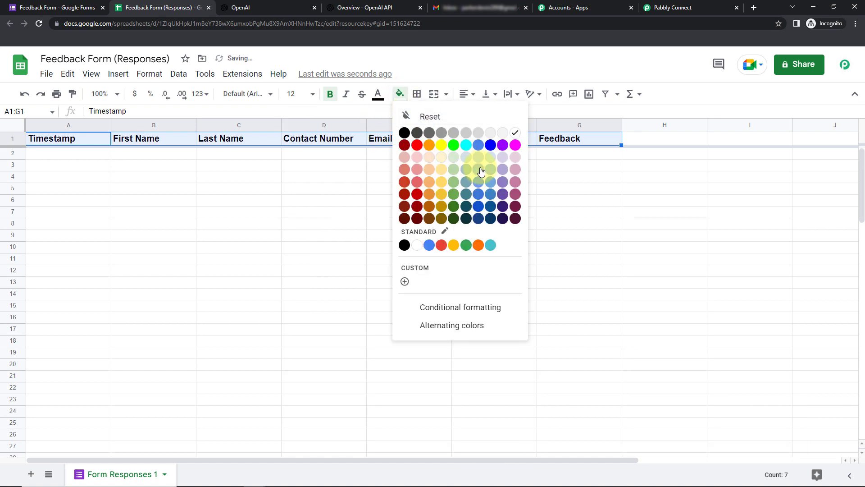
left_click(480, 170)
left_click(424, 224)
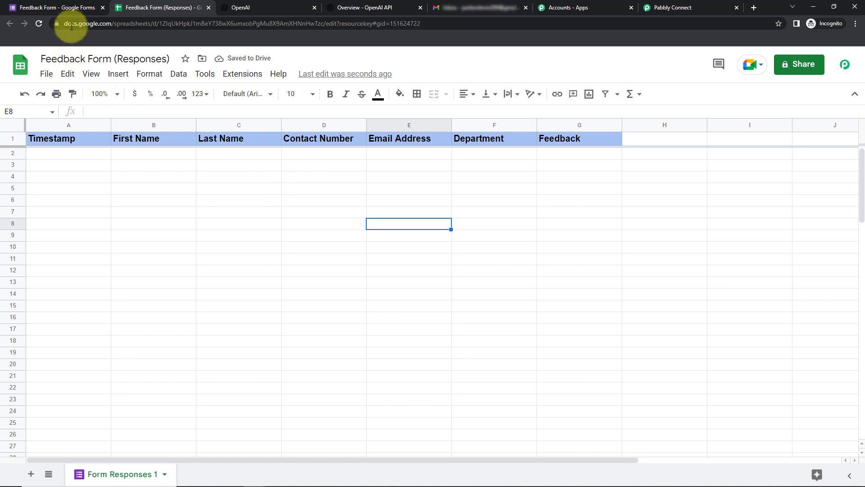
left_click(67, 8)
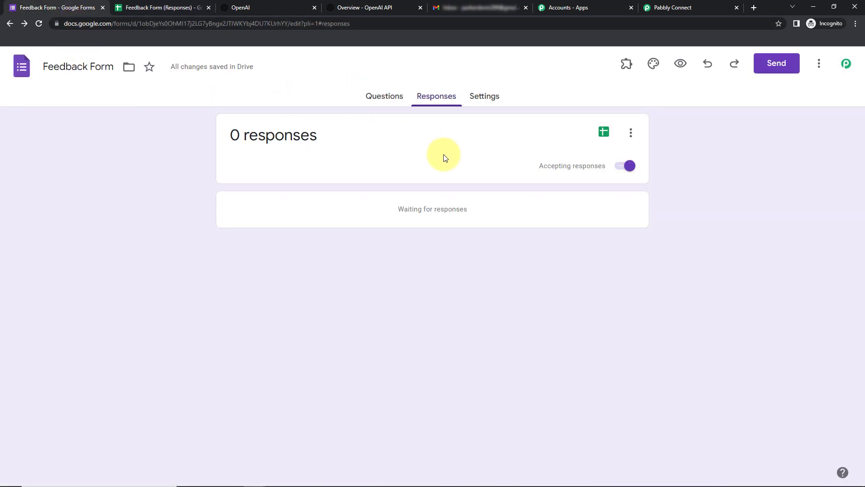
left_click(681, 64)
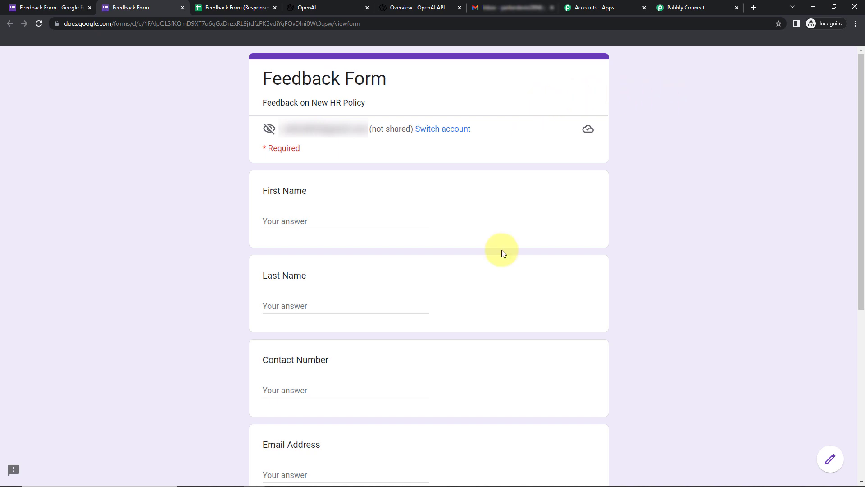
Fill in a dummy first name, last name, contact number and e-mail address.
scroll(669, 321, "down", 2)
scroll(668, 319, "up", 2)
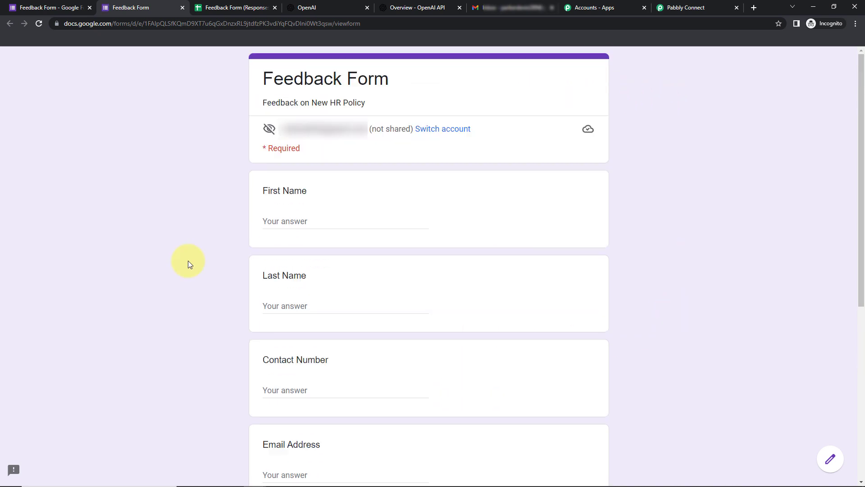
left_click(290, 218)
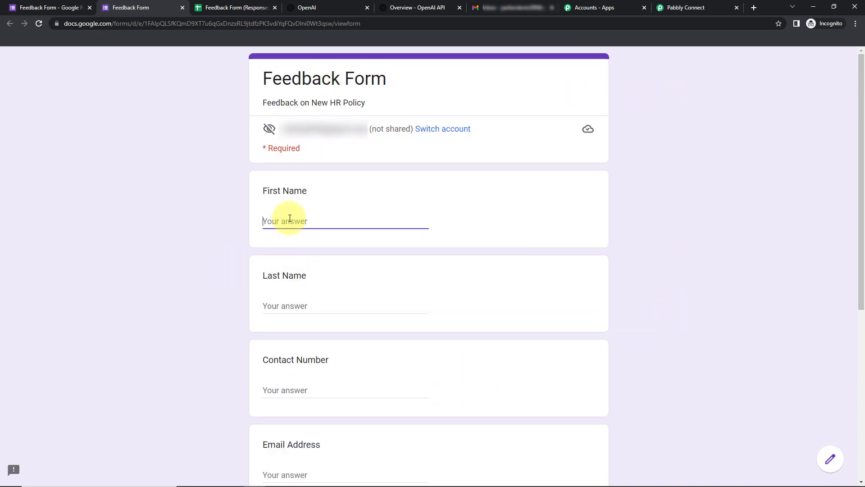
type("Dummy")
left_click(305, 302)
type("User")
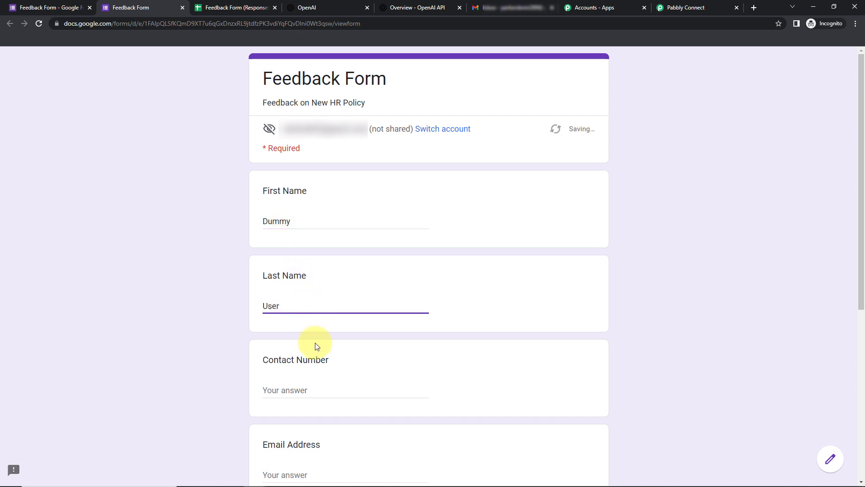
scroll(318, 352, "down", 2)
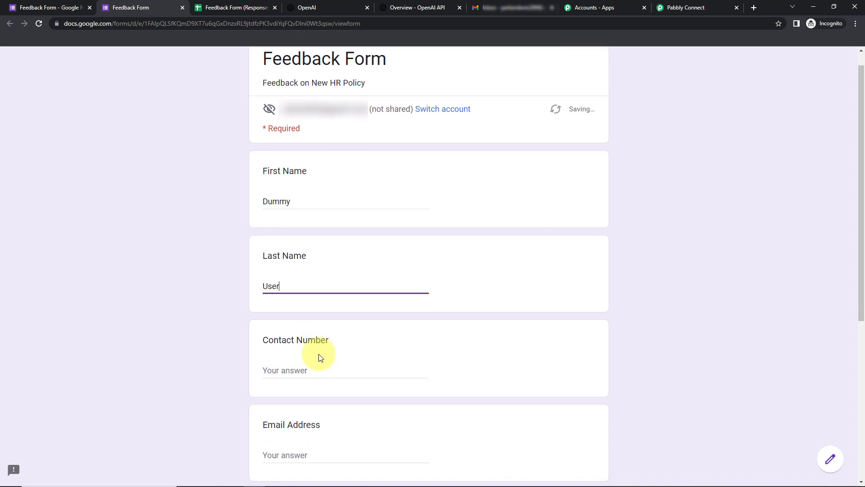
left_click(300, 284)
type("9111111111")
left_click(322, 367)
Enter Finance as department and feedback praising the new HR Policy, then submit.
scroll(370, 241, "down", 4)
left_click(319, 266)
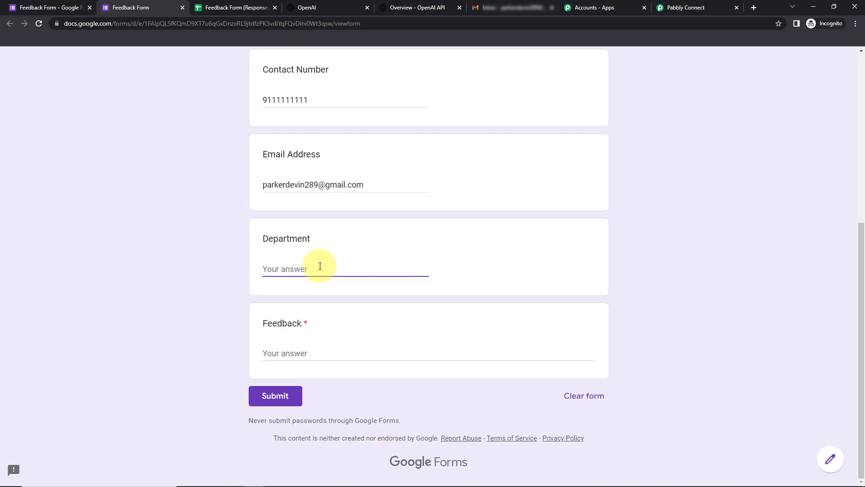
type("Finance")
left_click(307, 352)
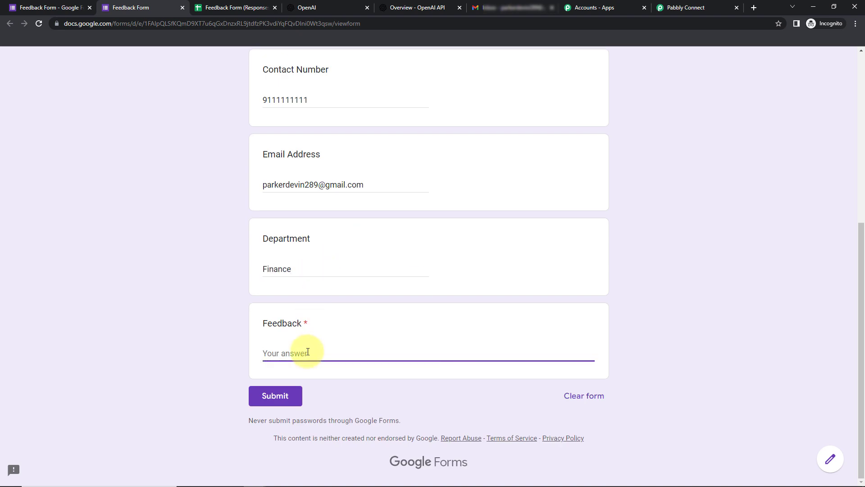
type("I")
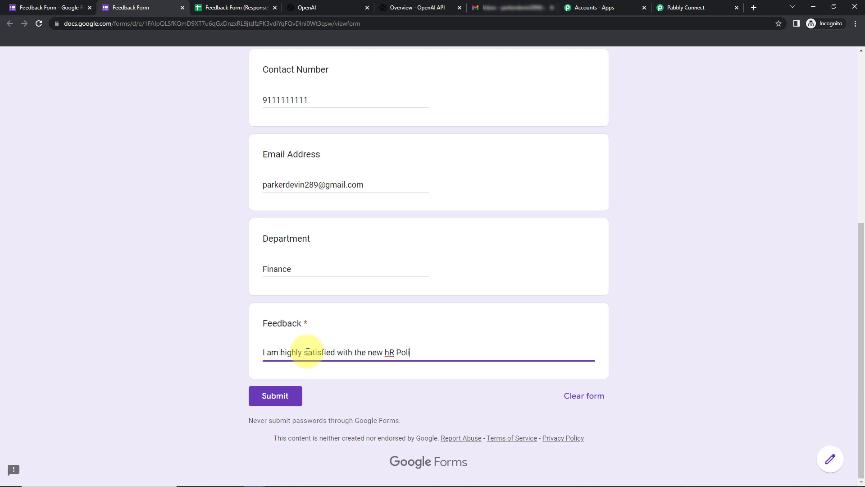
double_click(390, 352)
type("HR")
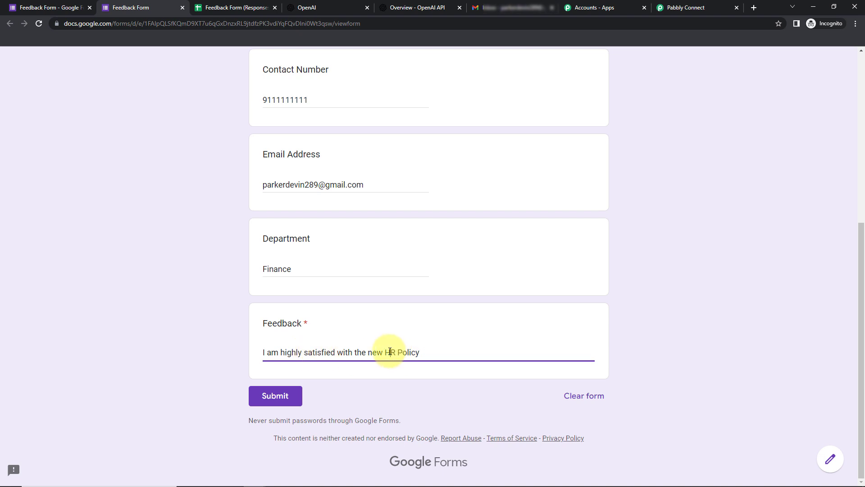
left_click(287, 396)
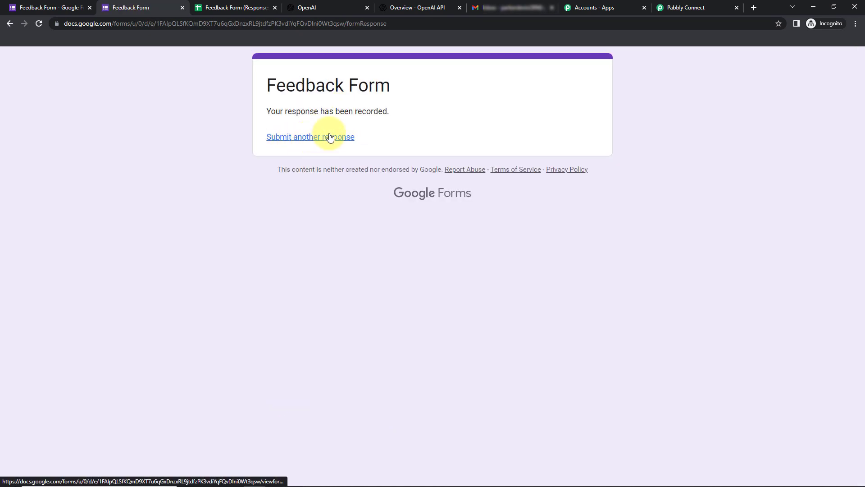
left_click(228, 7)
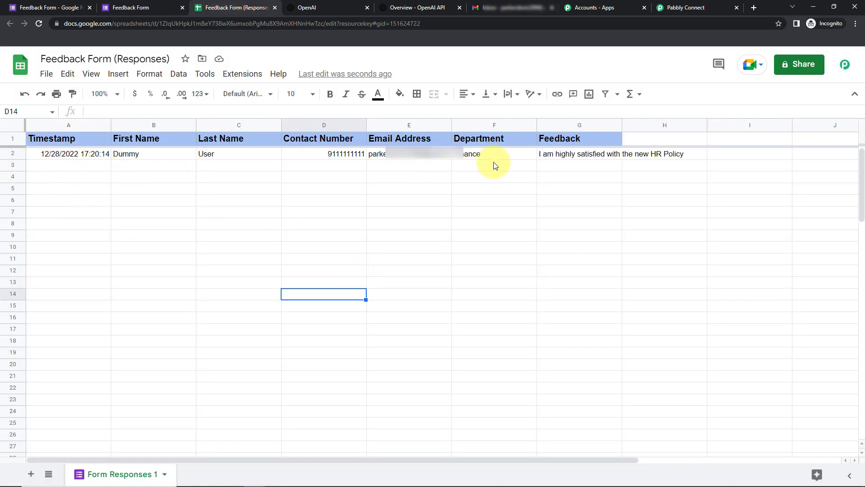
Fit columns E and G to the new response and widen the Feedback column.
left_click(590, 318)
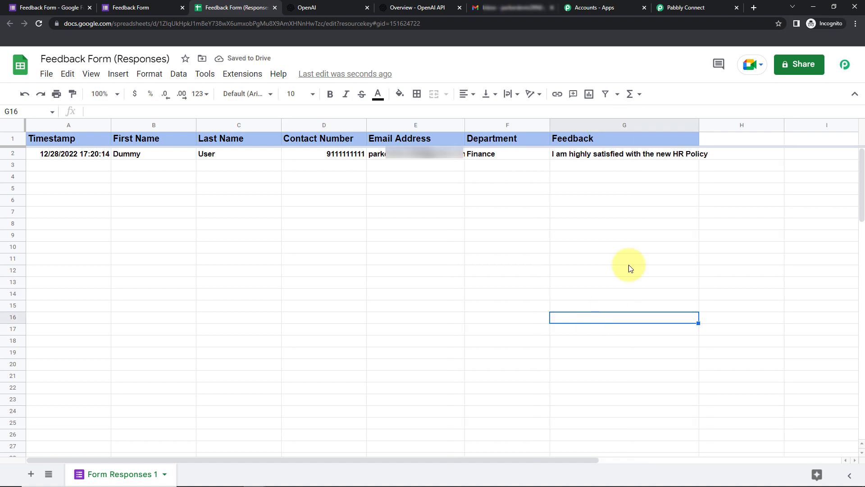
left_click_drag(697, 119, 710, 122)
left_click(746, 194)
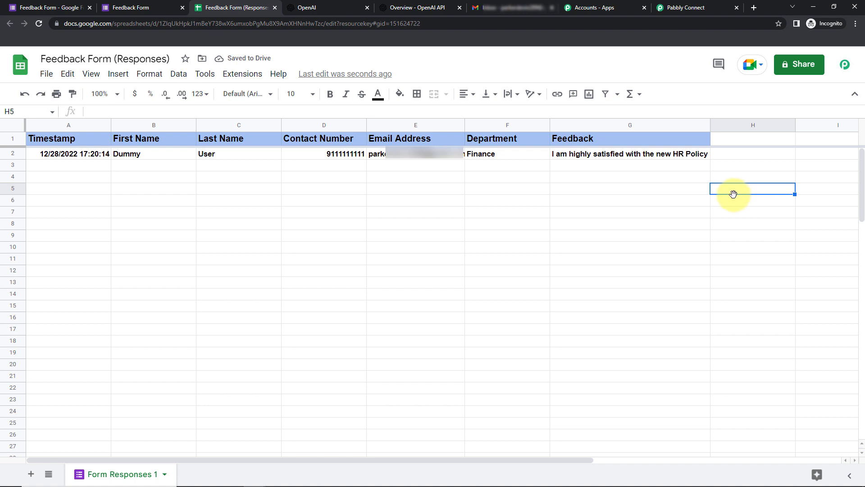
left_click(235, 76)
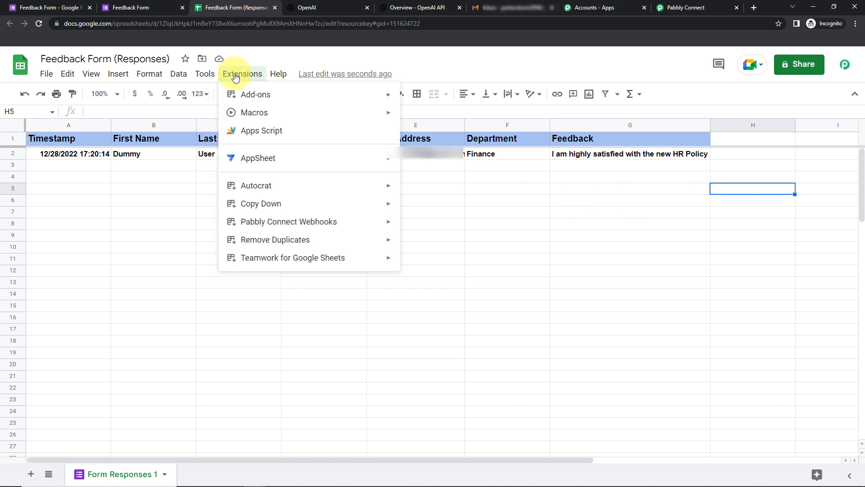
mouse_move(265, 96)
left_click(462, 100)
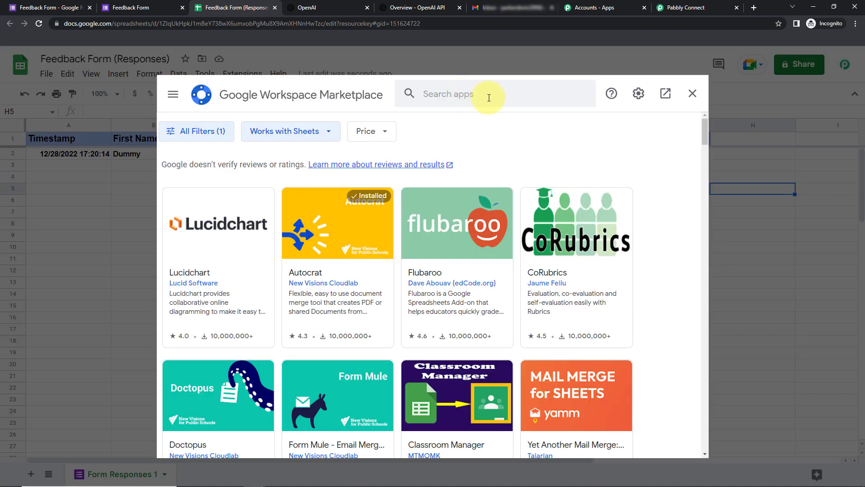
left_click(486, 92)
type("Pabbly")
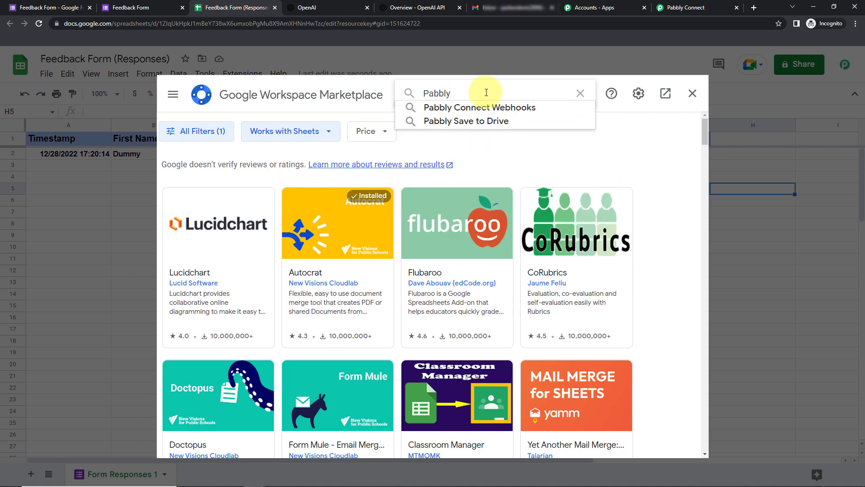
left_click(477, 108)
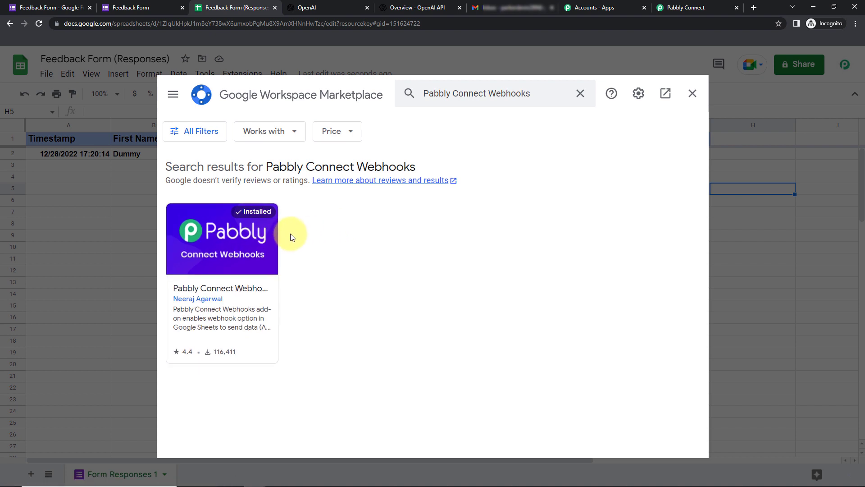
left_click(692, 94)
left_click(39, 23)
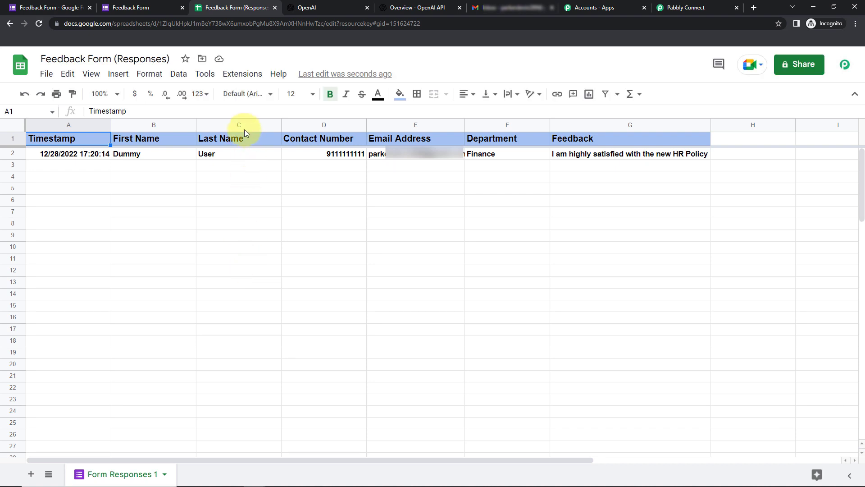
Start the Pabbly Connect Webhooks initial setup and paste in the workflow's webhook URL.
left_click(241, 75)
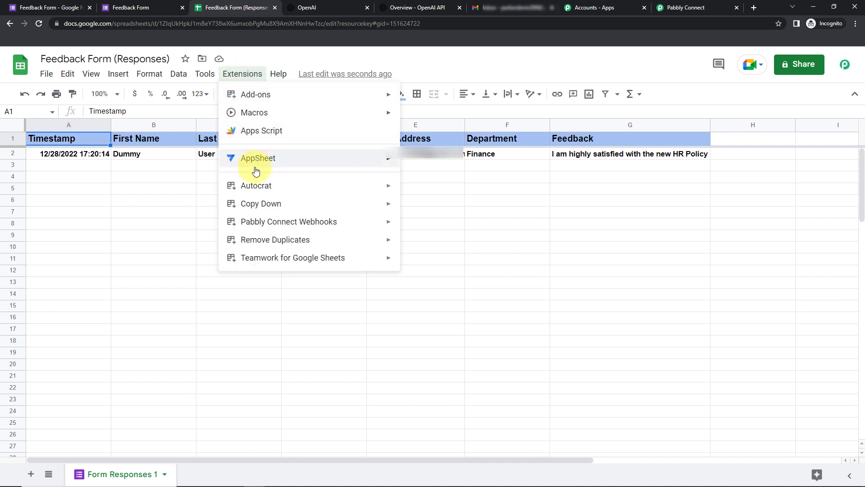
mouse_move(283, 223)
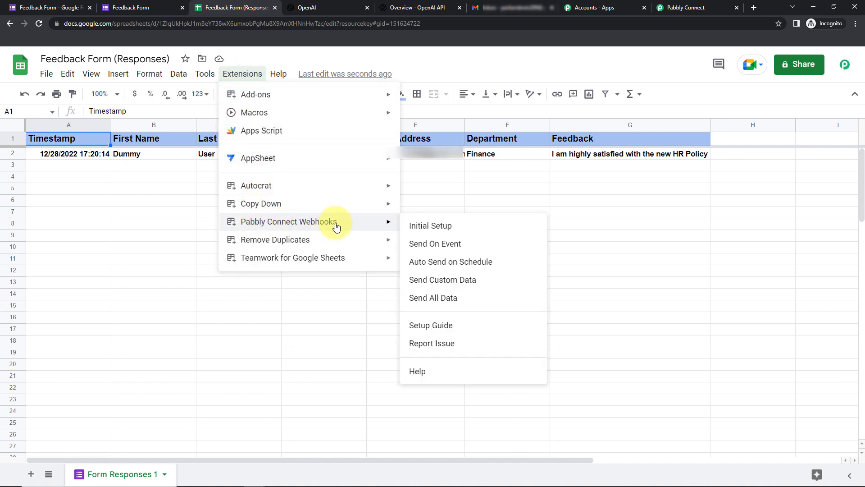
left_click(433, 229)
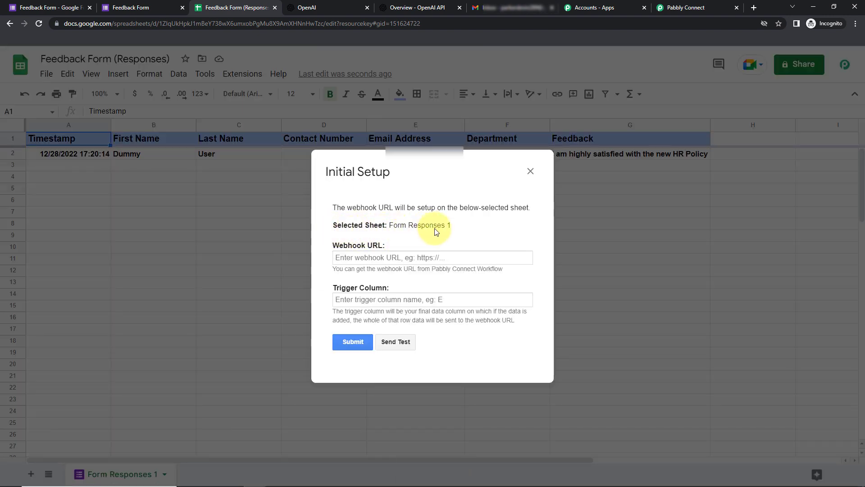
left_click(688, 9)
scroll(554, 187, "up", 7)
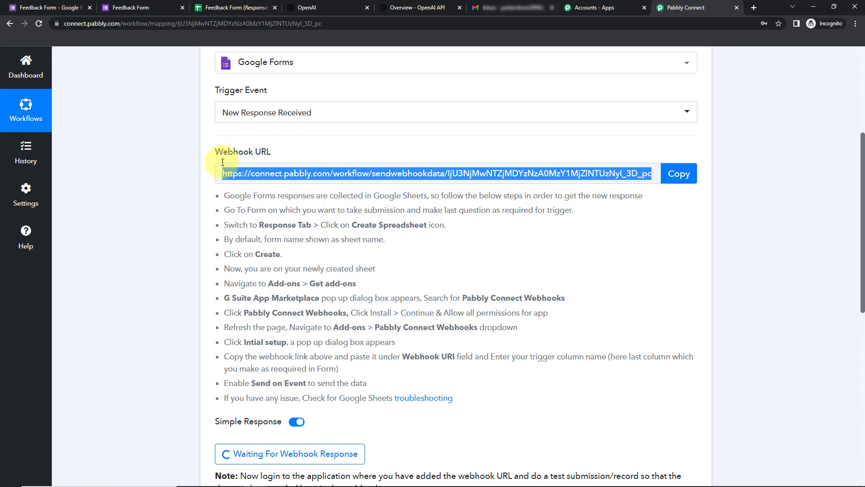
left_click(673, 176)
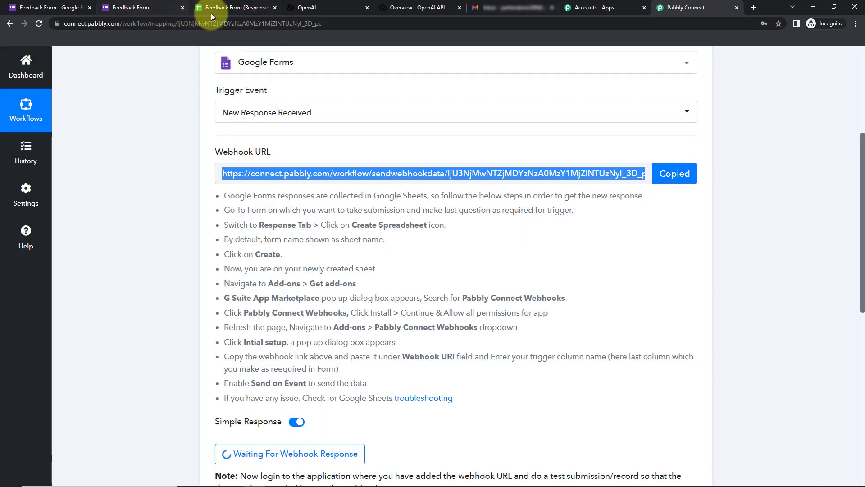
left_click(225, 14)
left_click(449, 259)
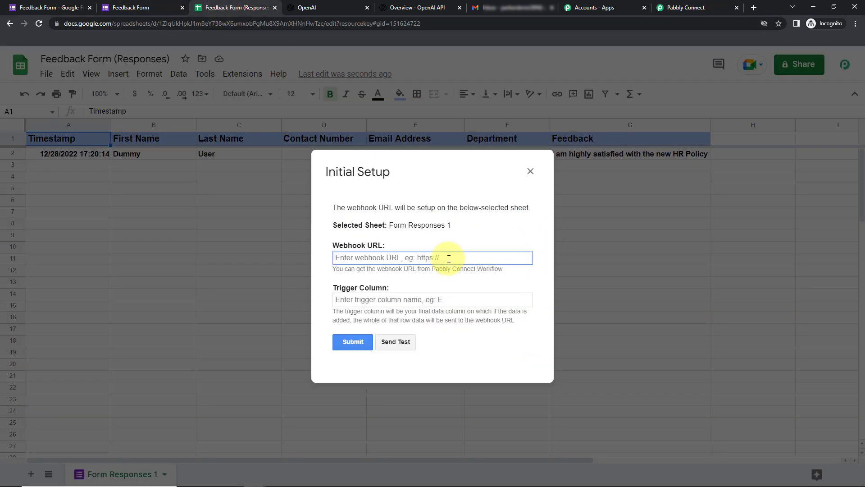
key("ctrl+v")
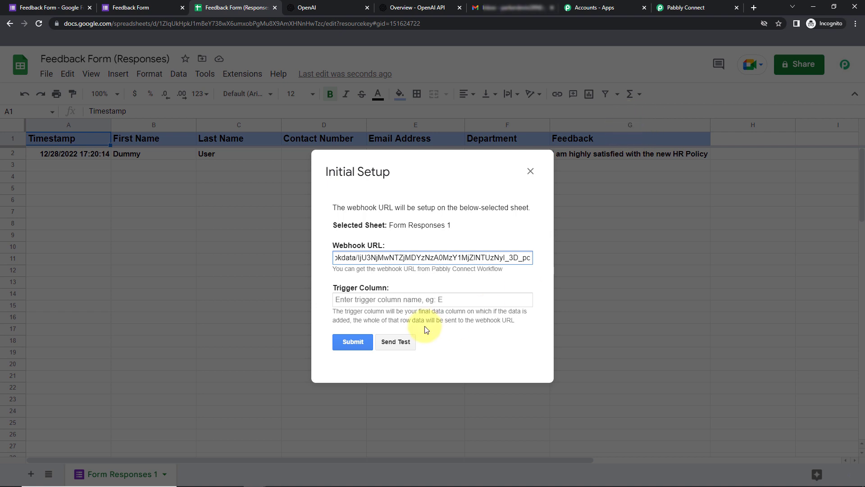
Set trigger column G, send a test row, submit, and close the setup.
left_click(404, 301)
type("G")
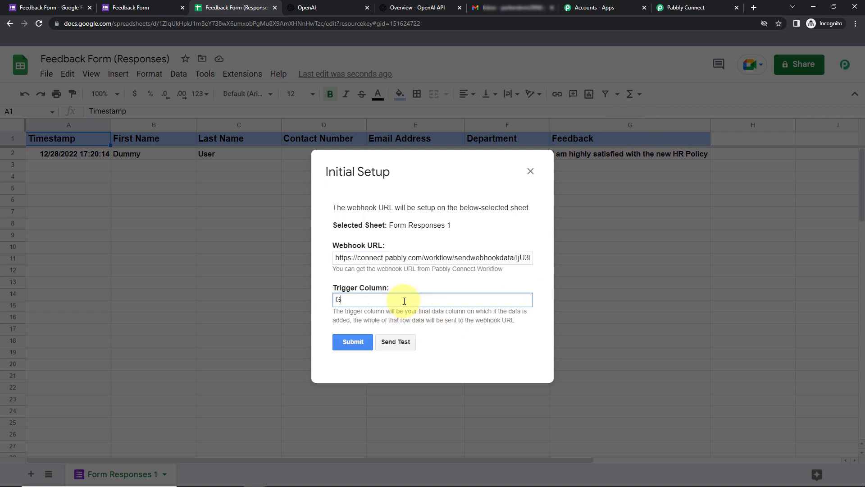
left_click(406, 340)
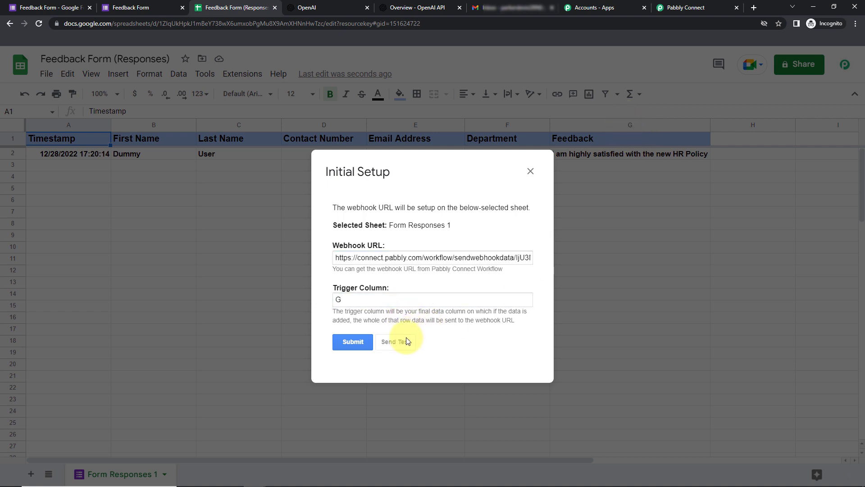
scroll(451, 300, "down", 1)
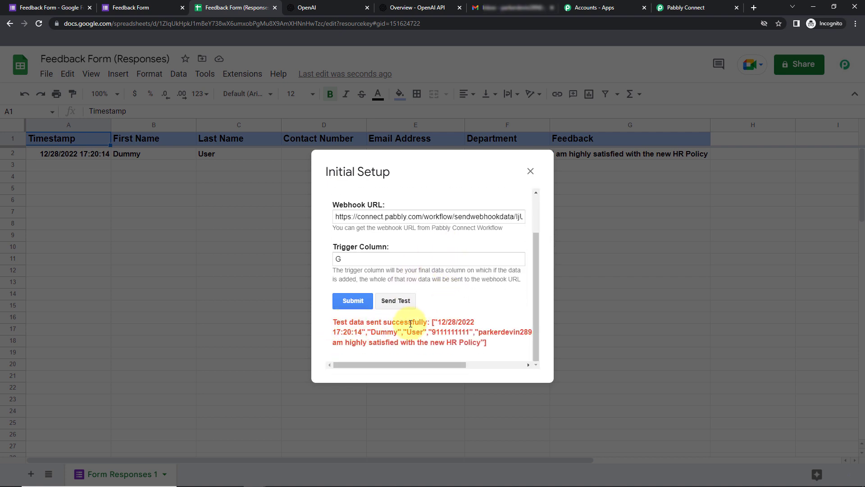
left_click(354, 301)
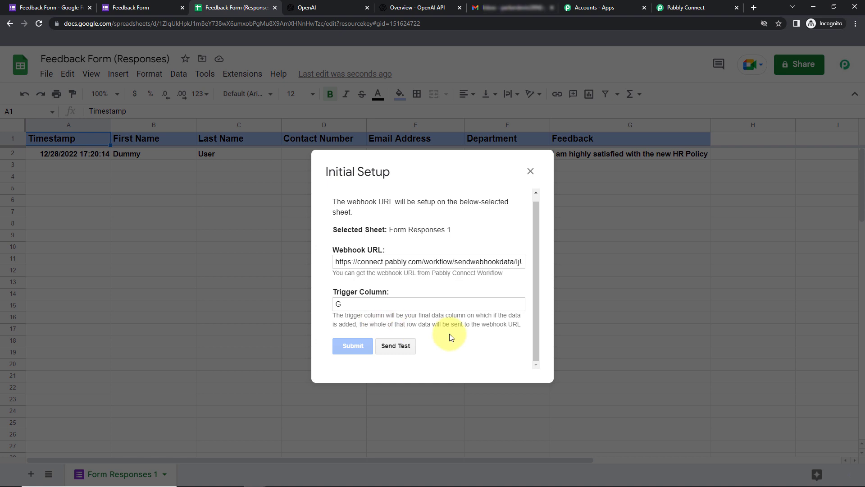
scroll(496, 315, "down", 1)
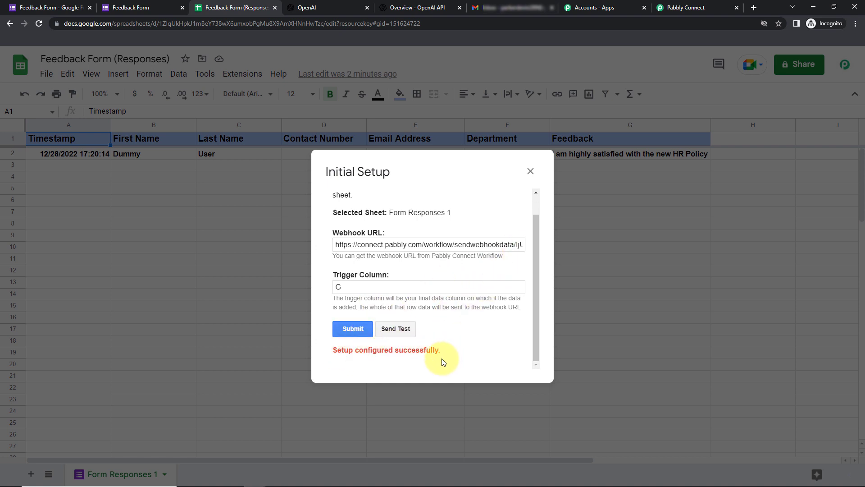
left_click(530, 171)
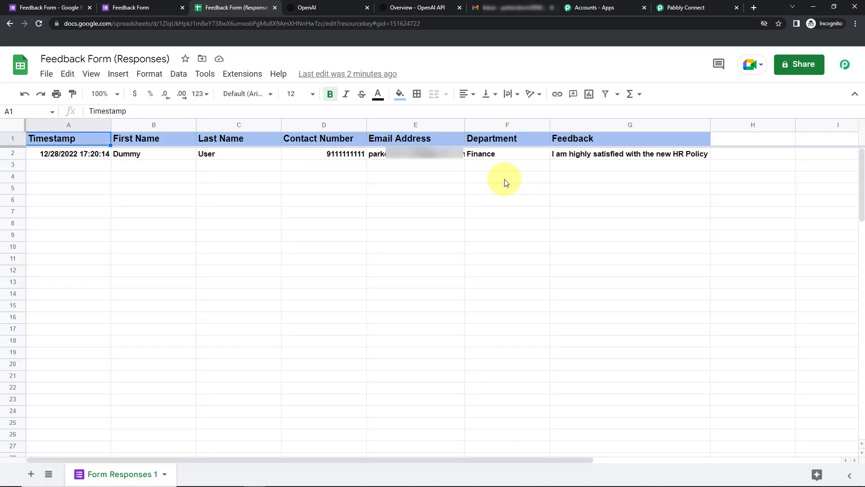
Enable Send On Event under the Pabbly Connect Webhooks extension.
left_click(238, 77)
mouse_move(359, 224)
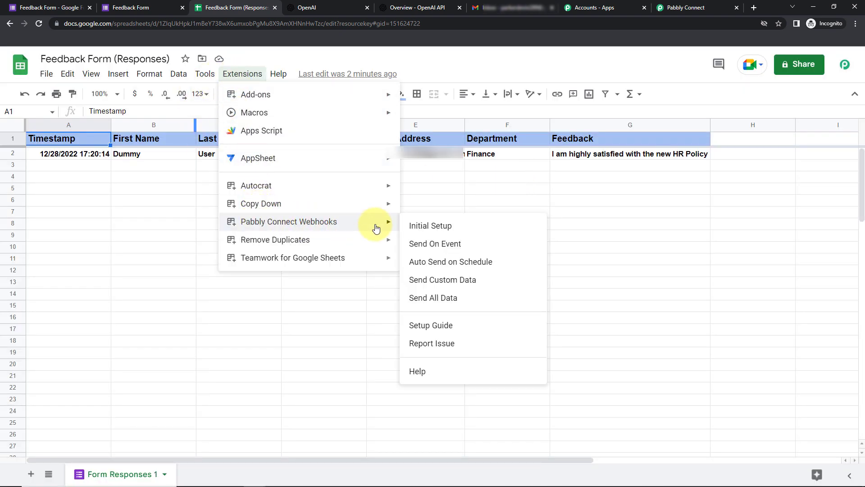
left_click(439, 248)
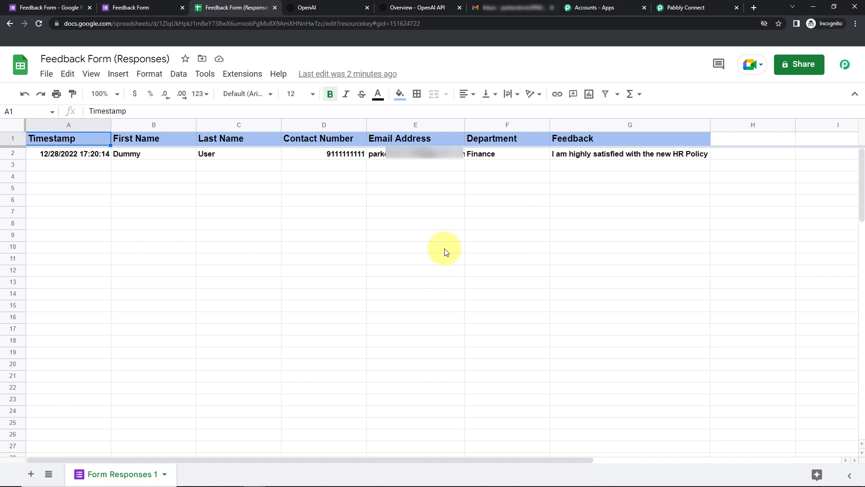
Check the captured row 2 fields, Timestamp to Contact Number, then expand the next action step.
left_click(683, 8)
left_click_drag(860, 189, 860, 317)
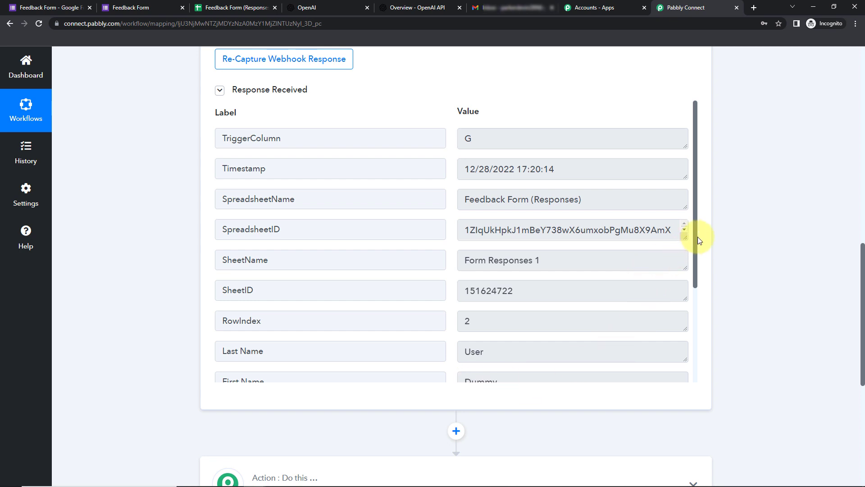
left_click_drag(696, 234, 693, 328)
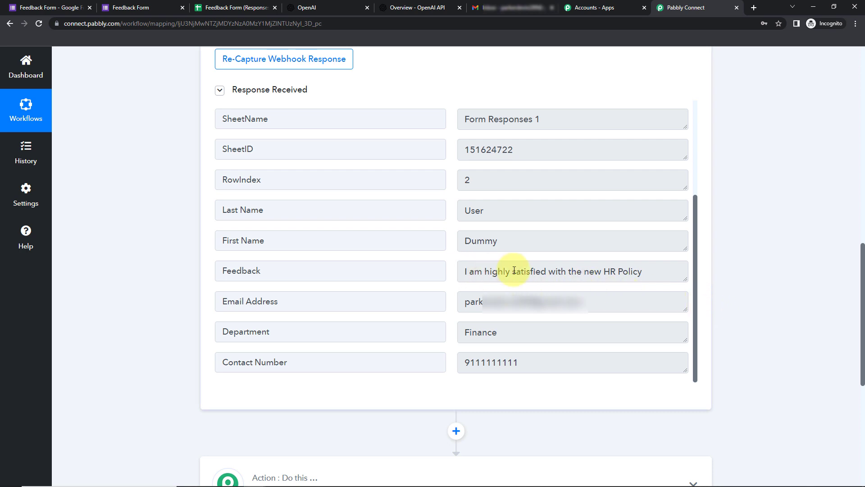
scroll(735, 286, "down", 5)
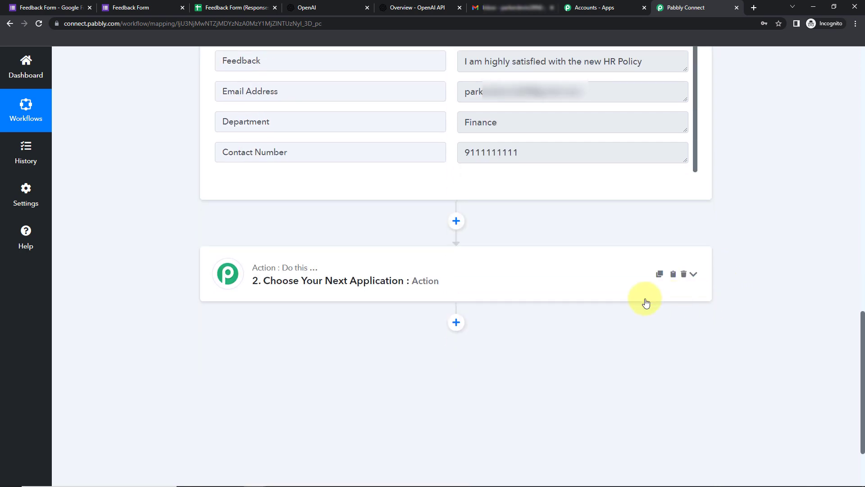
left_click(291, 286)
Set the action step to OpenAI with the Generate Content event.
left_click(297, 340)
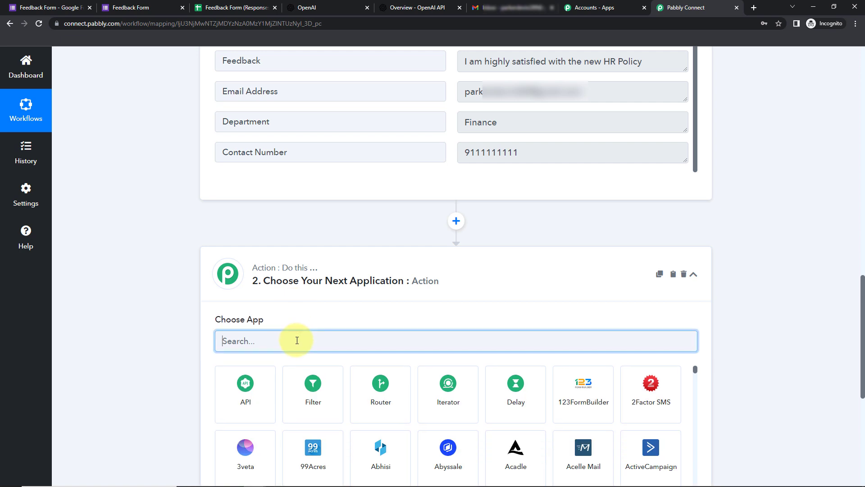
type("open")
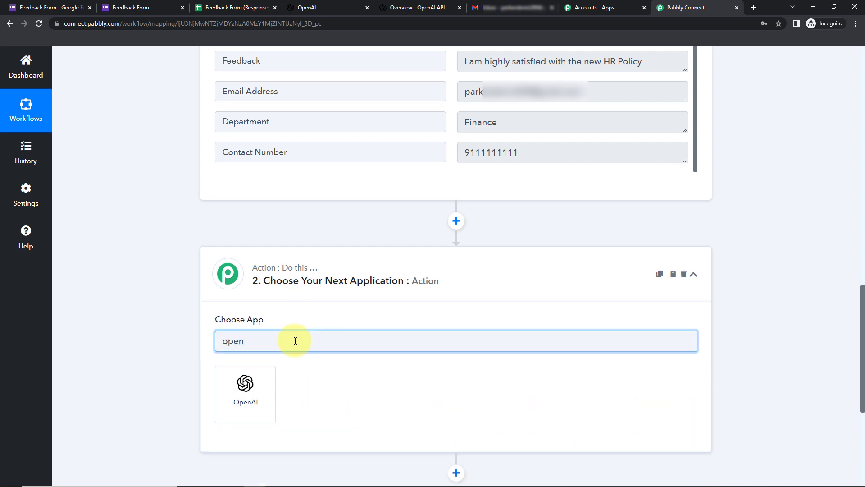
left_click(234, 387)
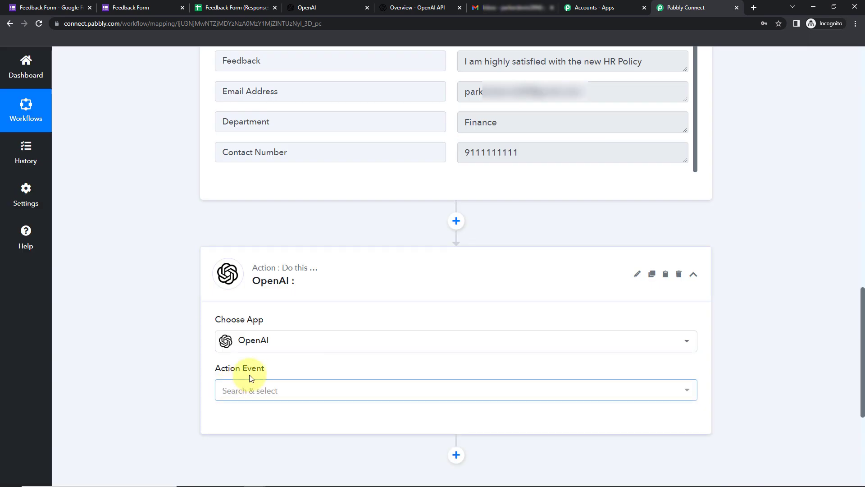
left_click(249, 388)
left_click(246, 334)
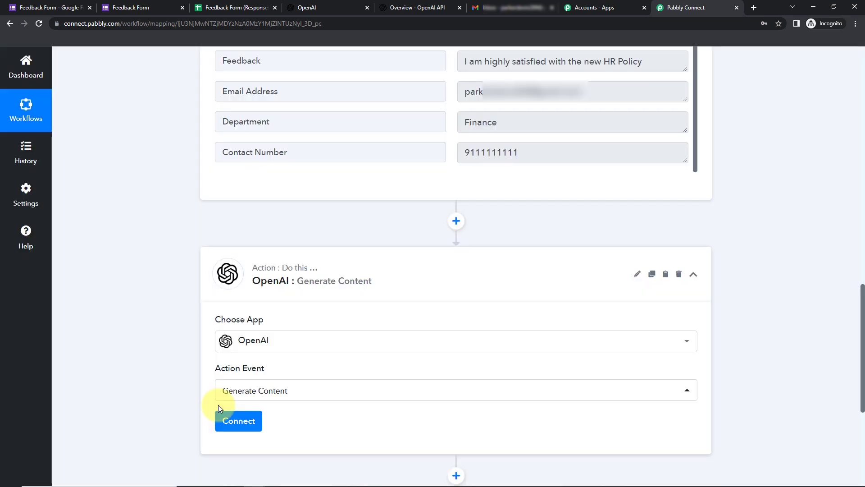
Start a new OpenAI #94 connection and open OpenAI's API keys page.
left_click(235, 423)
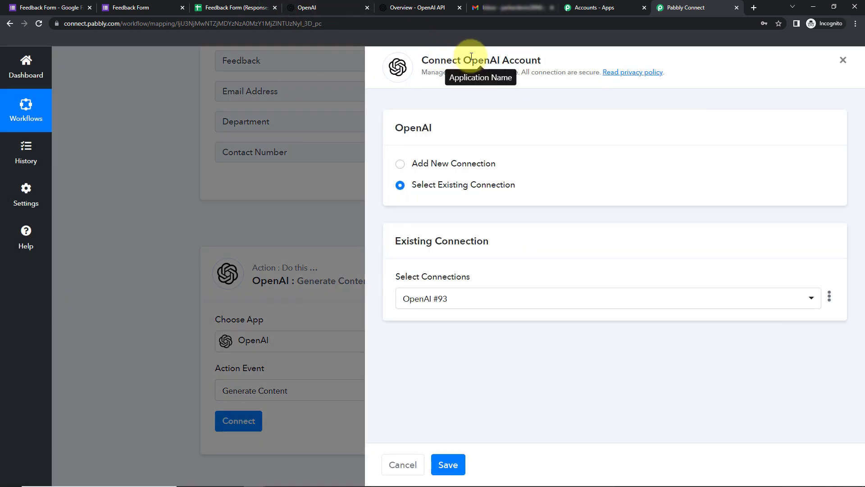
left_click_drag(464, 57, 565, 65)
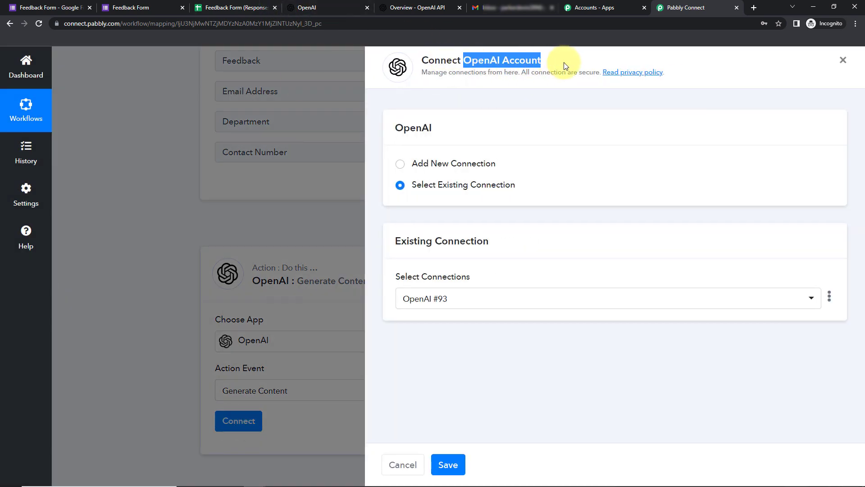
left_click(402, 164)
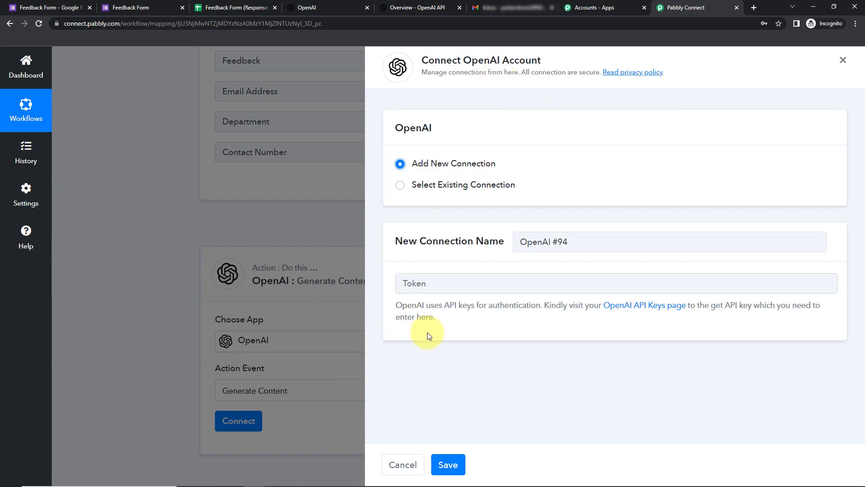
left_click_drag(445, 305, 475, 306)
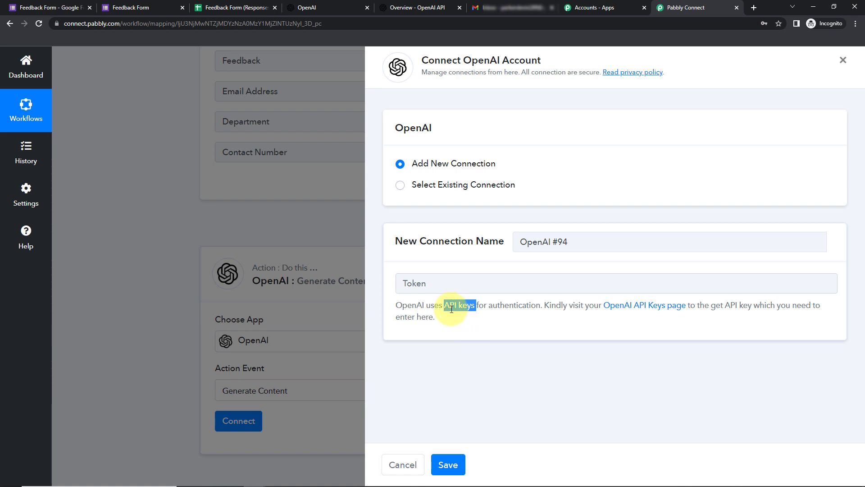
left_click(666, 307)
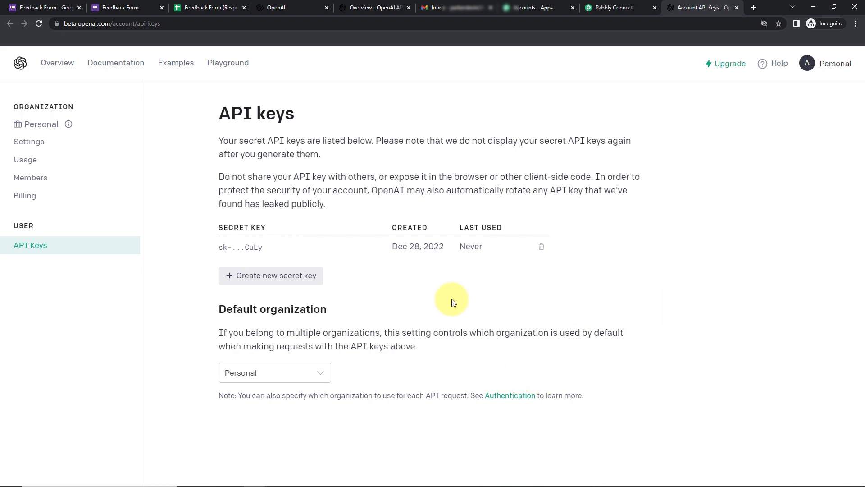
Create and copy a new OpenAI secret key, then return to the Connect OpenAI Account panel.
left_click(303, 280)
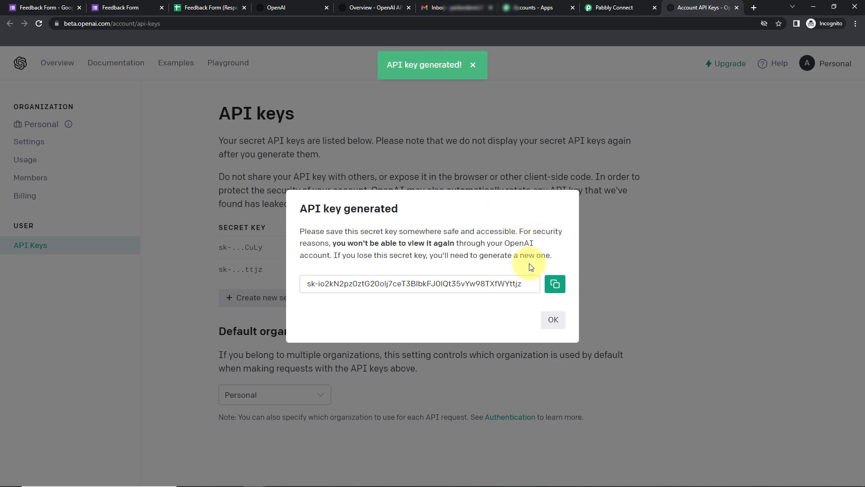
left_click(555, 284)
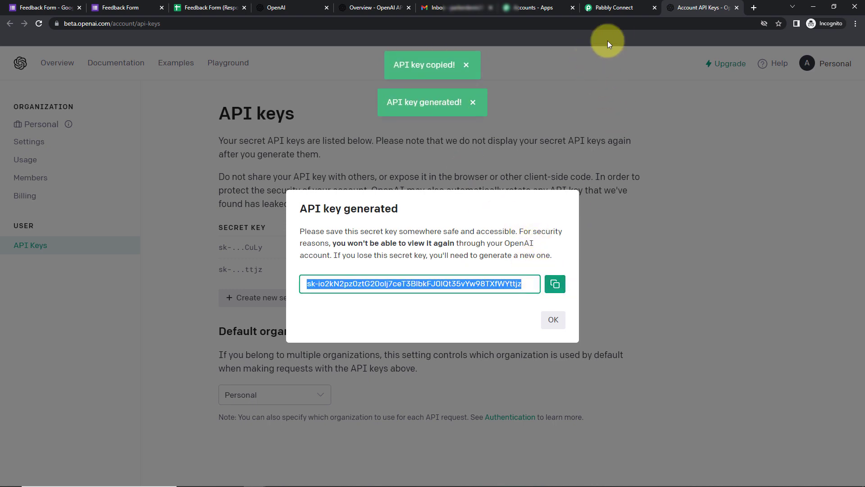
left_click(606, 8)
left_click(464, 283)
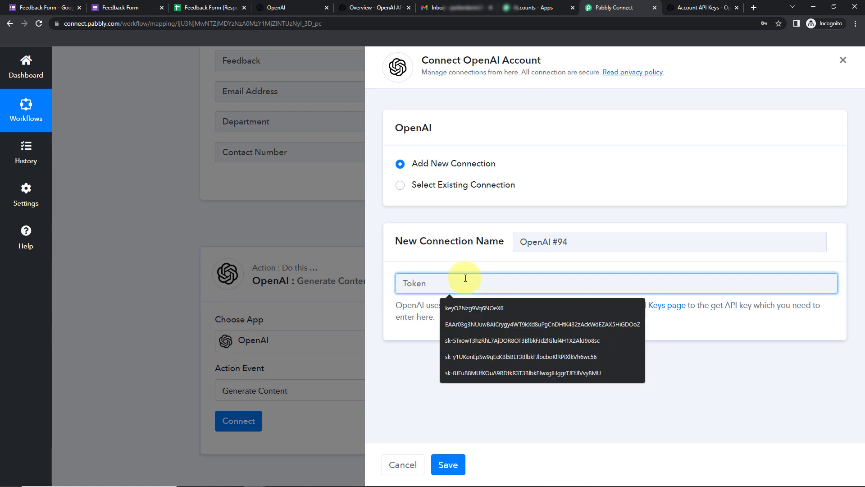
Paste the copied key as the Token and save the OpenAI #94 connection.
key("ctrl+v")
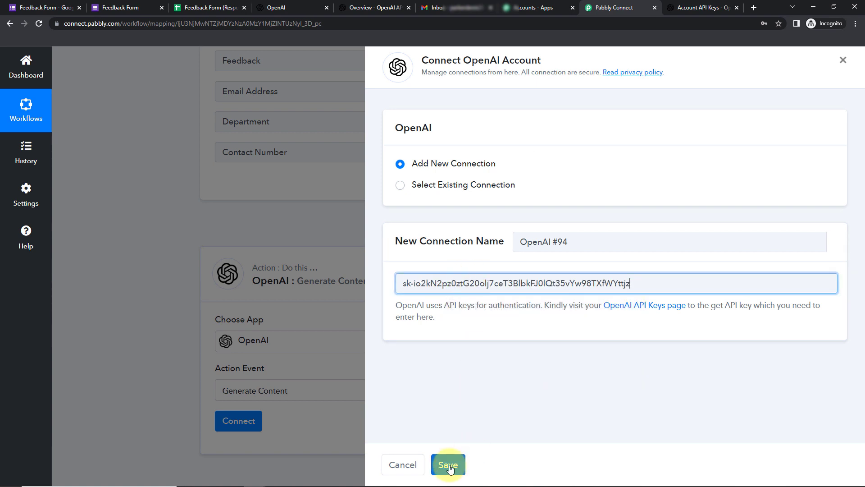
left_click(448, 464)
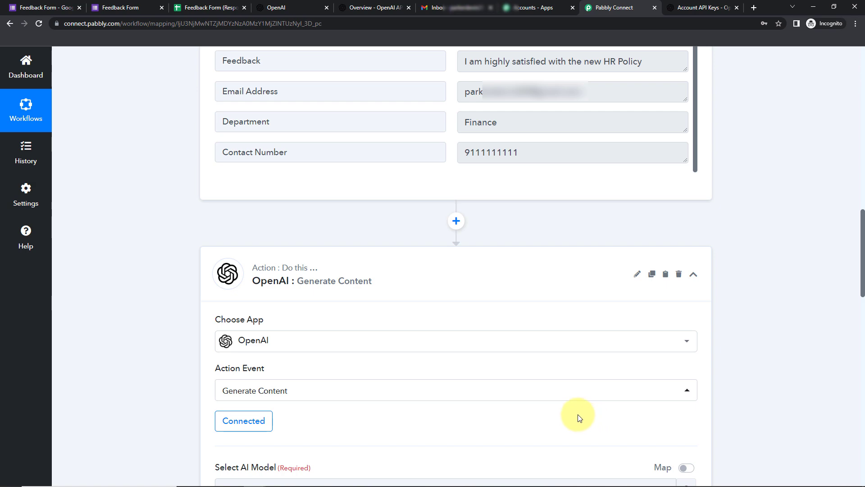
left_click(479, 388)
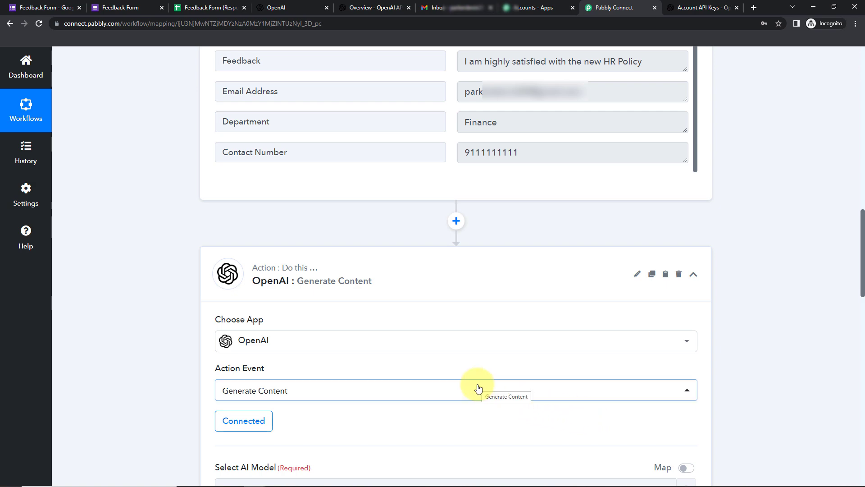
scroll(477, 387, "down", 9)
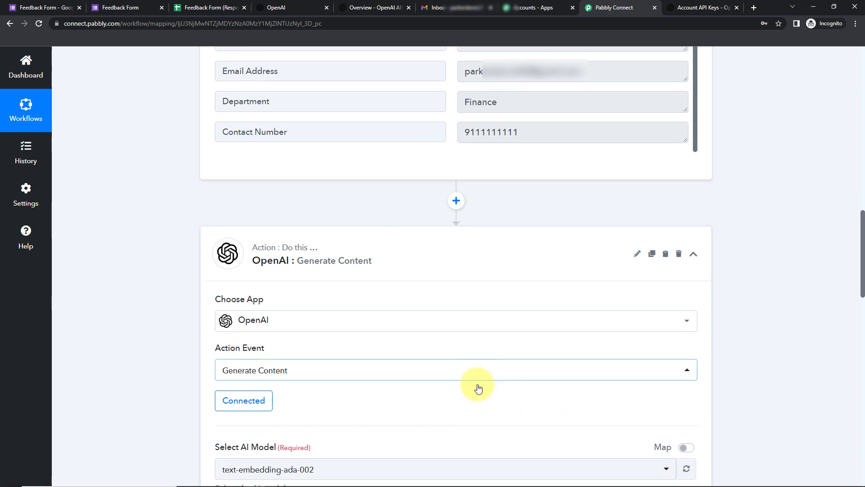
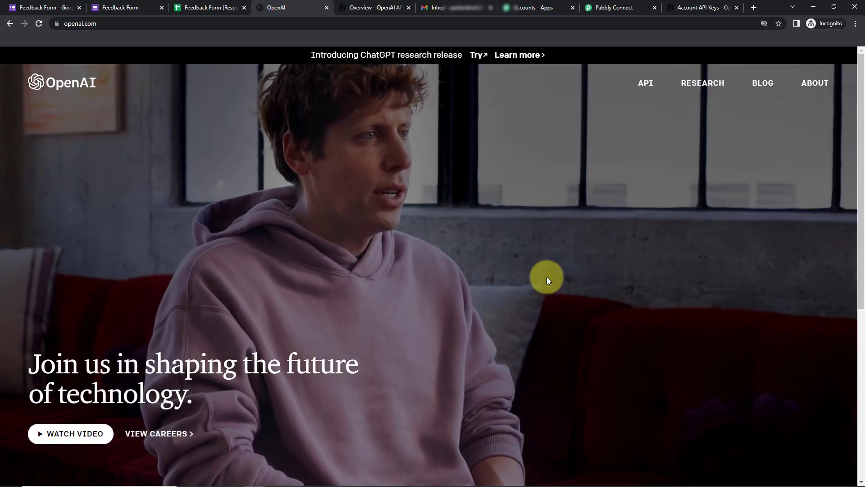
Go to the OpenAI API overview page headed 'Welcome to OpenAI' in its own tab.
left_click(646, 81)
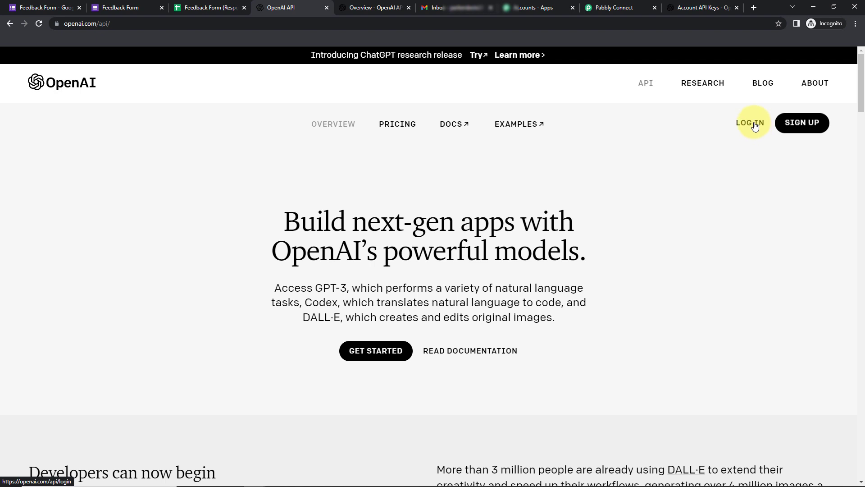
left_click(366, 8)
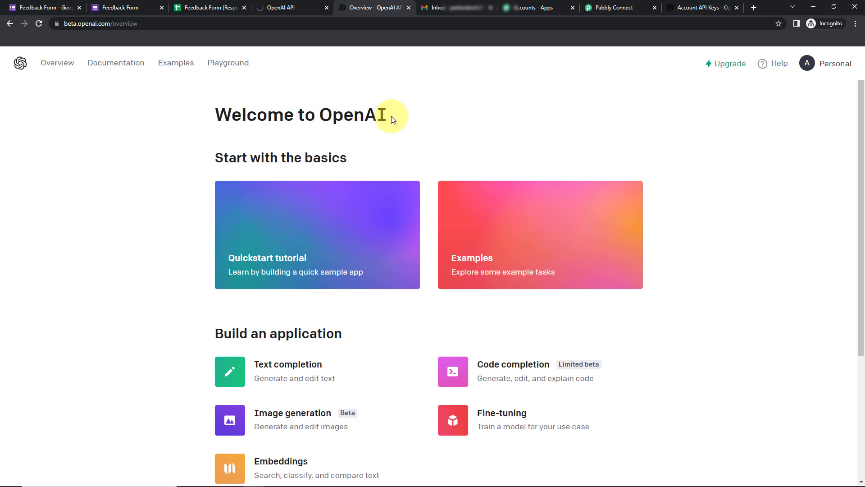
In the Playground, generate a completion for the prompt 'Write a story on a bird.'.
left_click(229, 66)
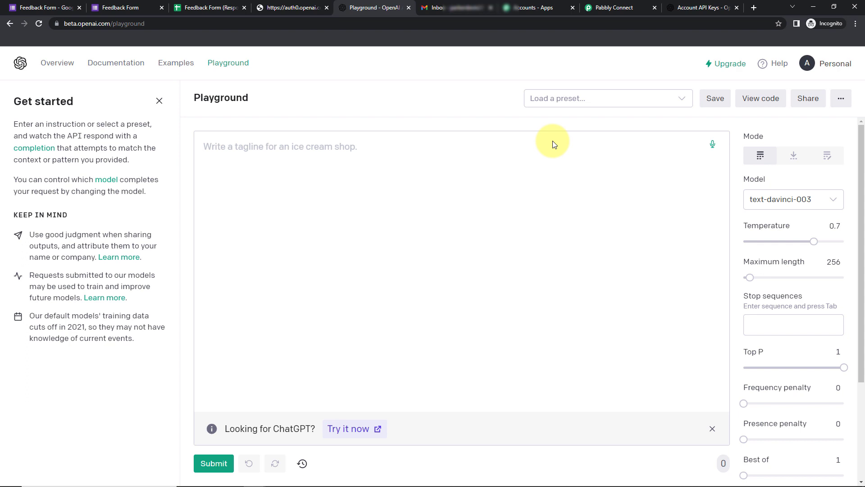
left_click(330, 153)
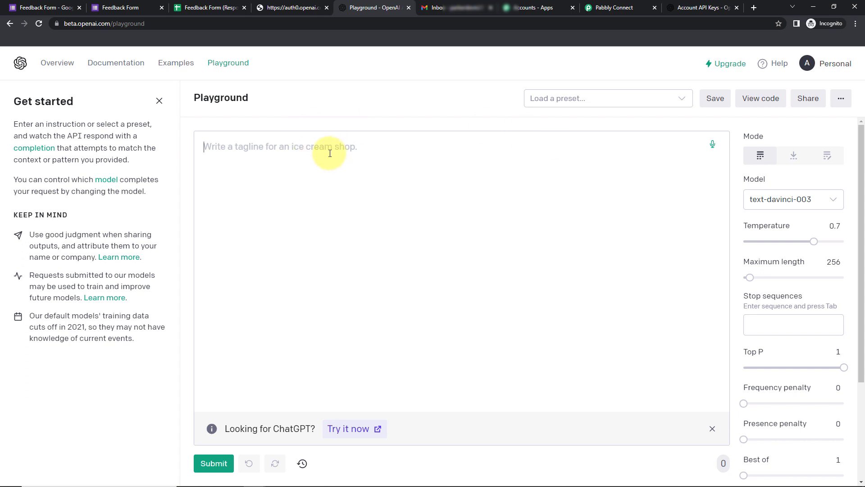
type("Write a ")
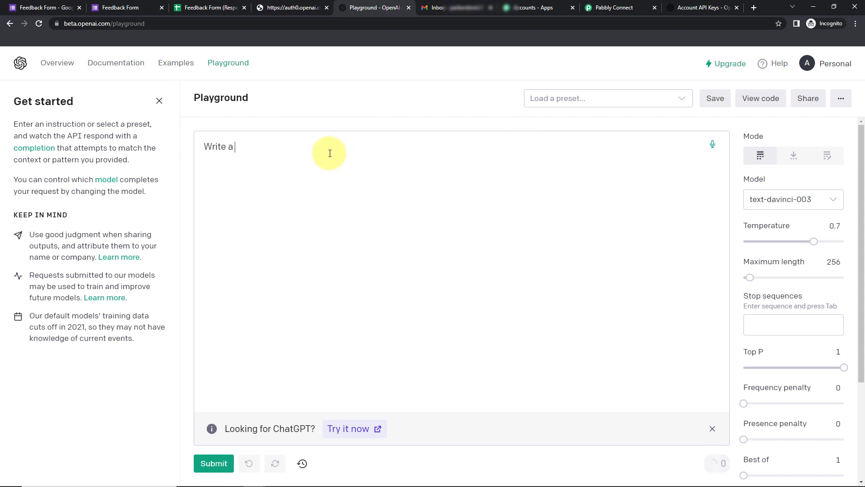
type("story on a bird.")
left_click(214, 464)
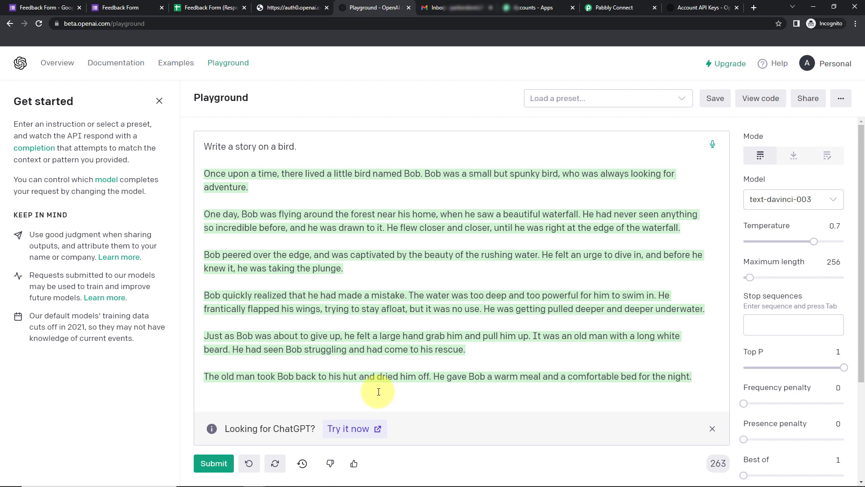
mouse_move(749, 136)
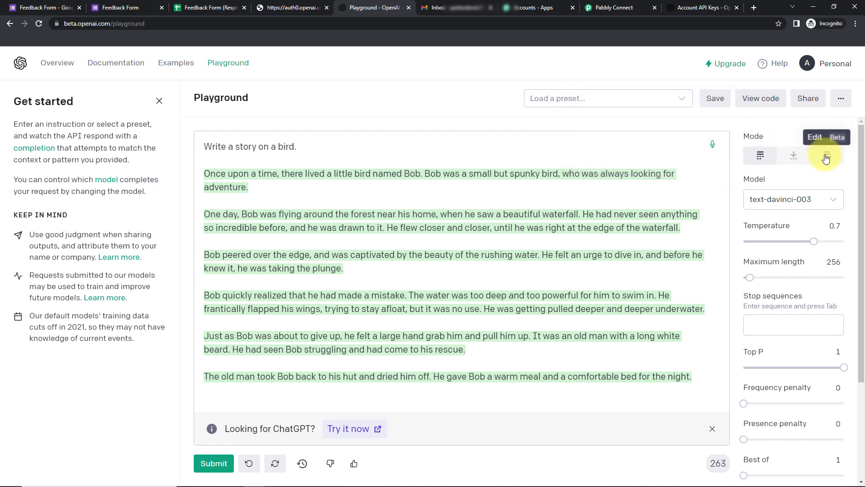
left_click(769, 202)
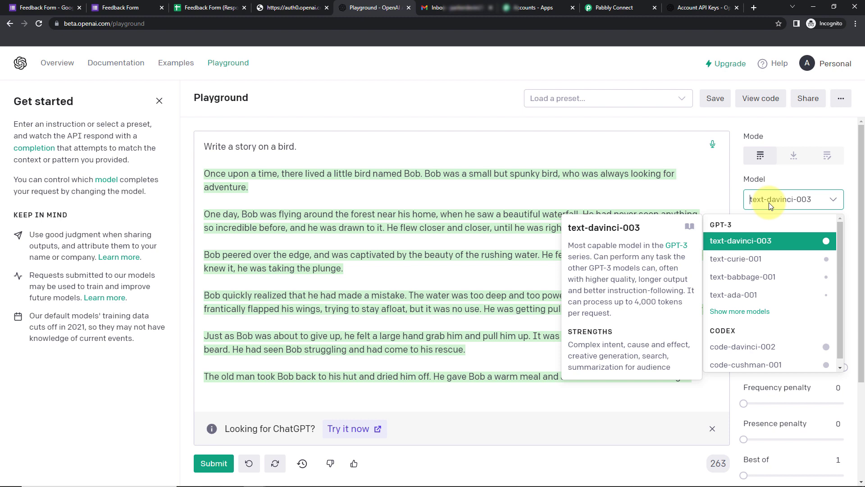
left_click(769, 240)
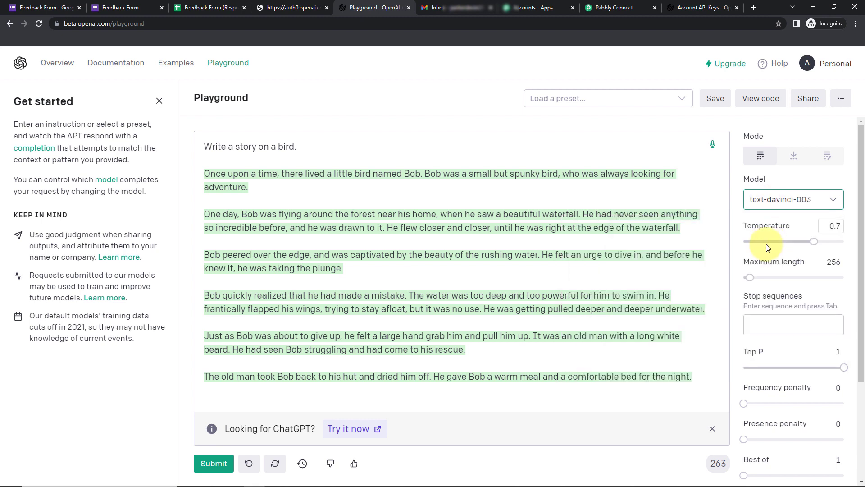
mouse_move(759, 228)
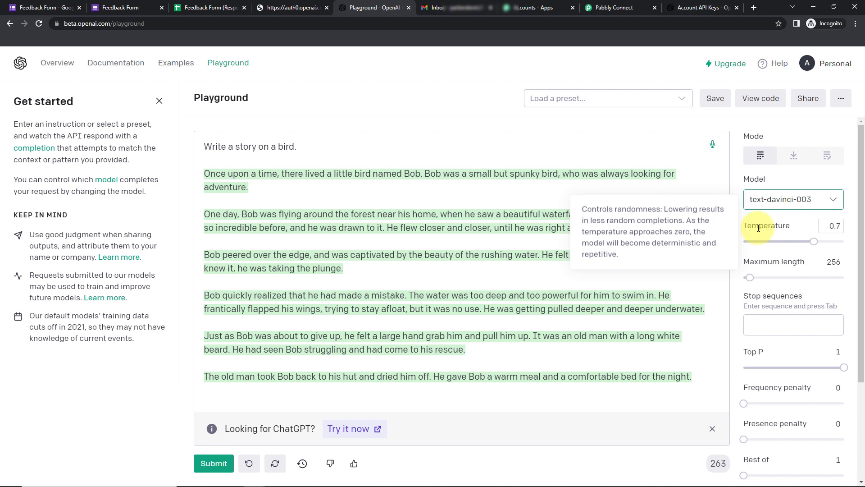
mouse_move(763, 263)
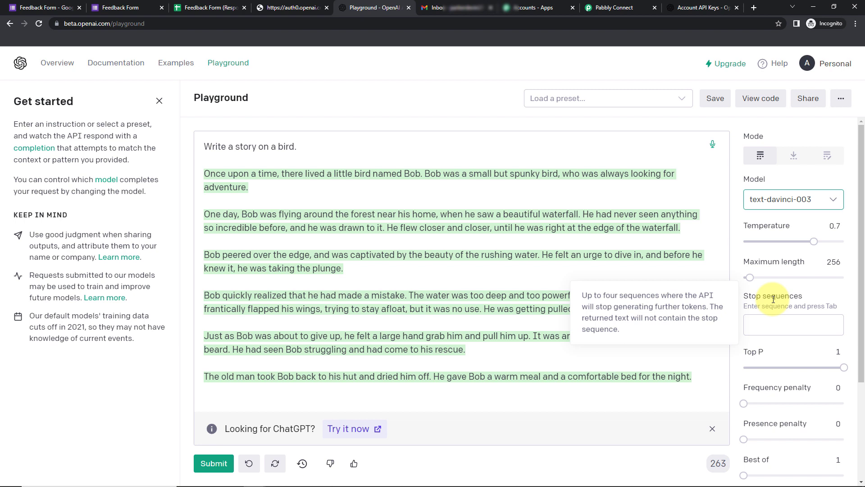
Add '//#' as a Playground stop sequence and select the Best of value 1.
left_click(769, 327)
type("//")
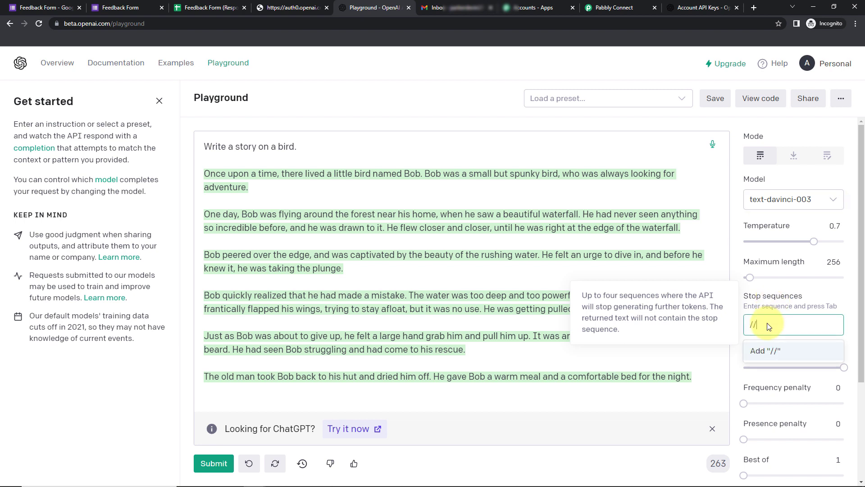
type("#")
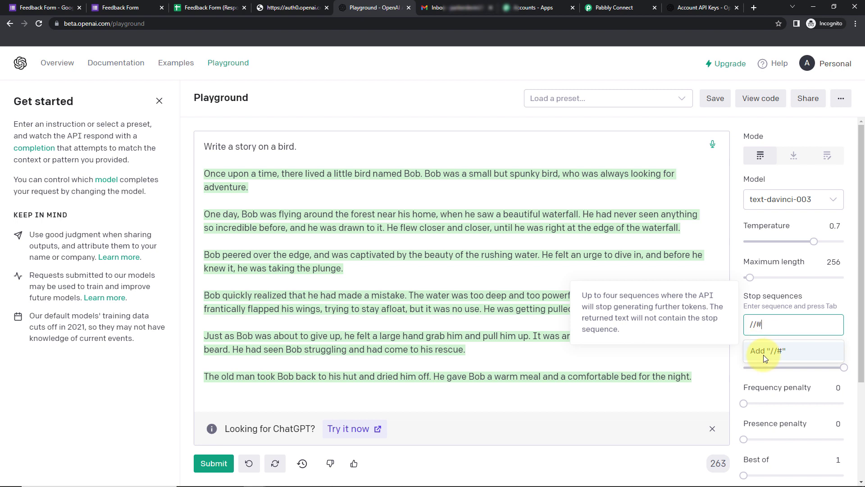
left_click(764, 355)
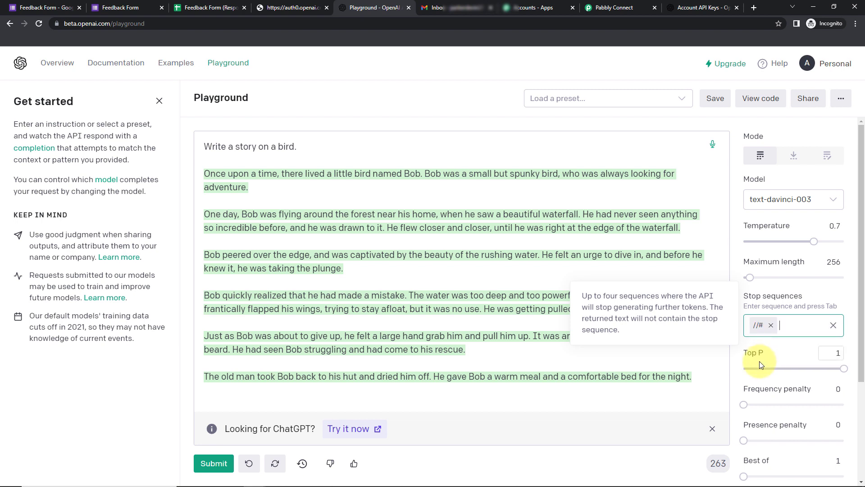
scroll(763, 359, "down", 2)
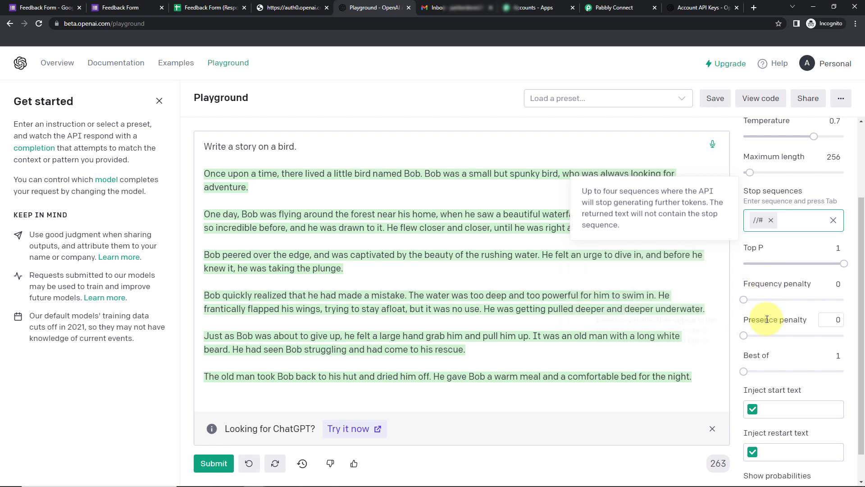
mouse_move(767, 319)
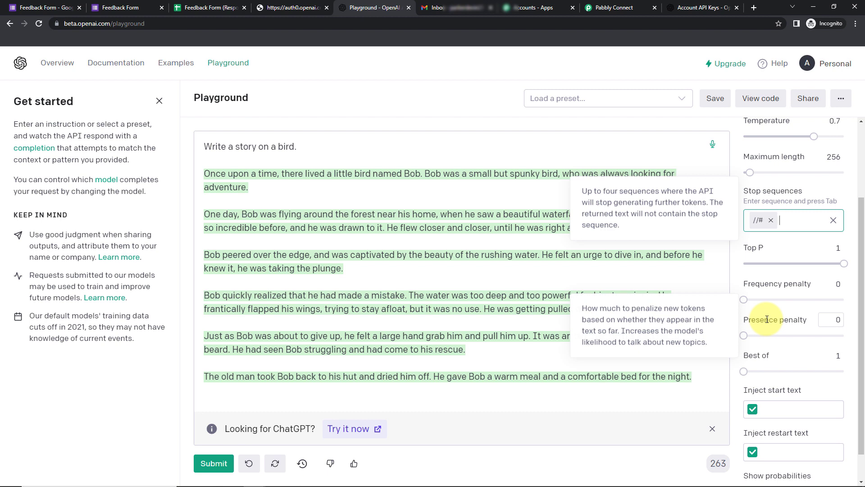
mouse_move(757, 356)
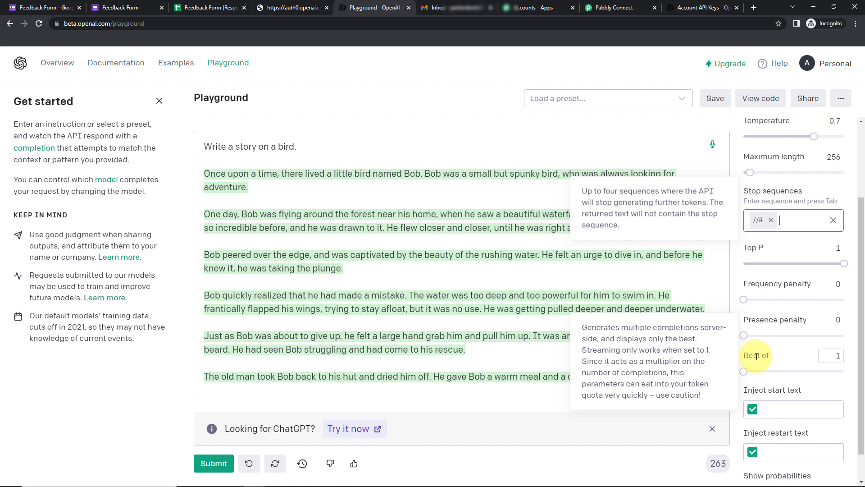
double_click(838, 357)
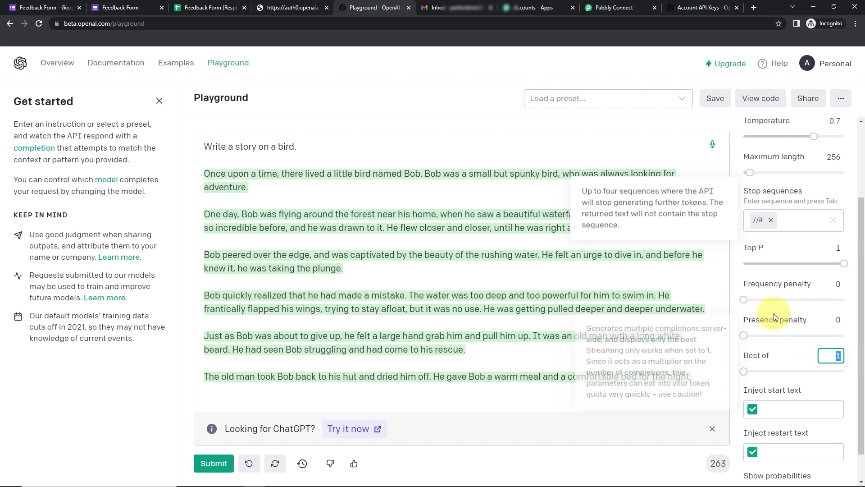
Review the generated code and prompt line for the bird story, then return to Pabbly Connect.
left_click(763, 99)
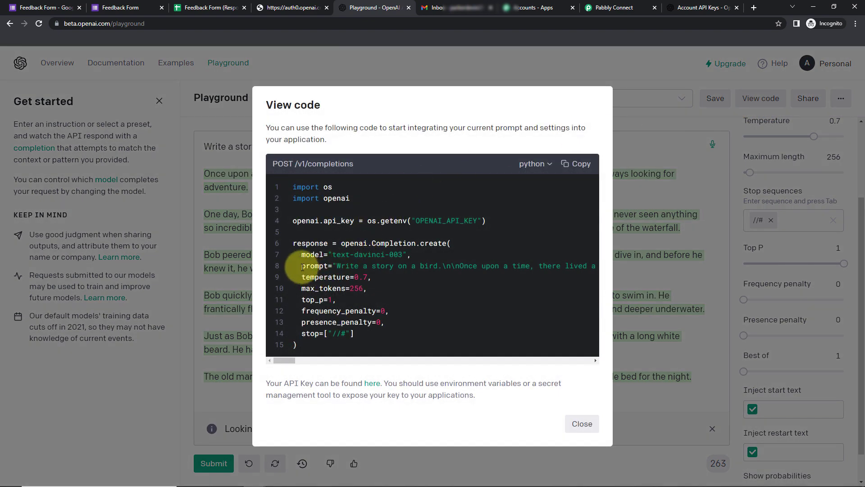
left_click_drag(300, 266, 443, 265)
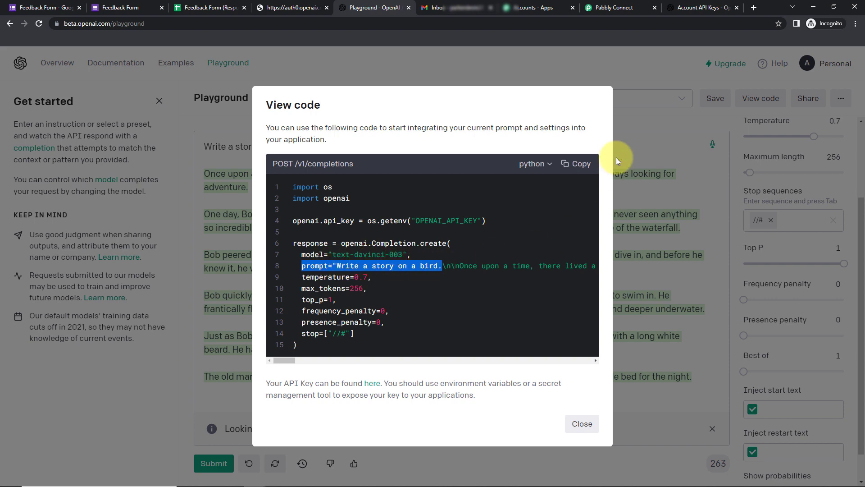
left_click(582, 425)
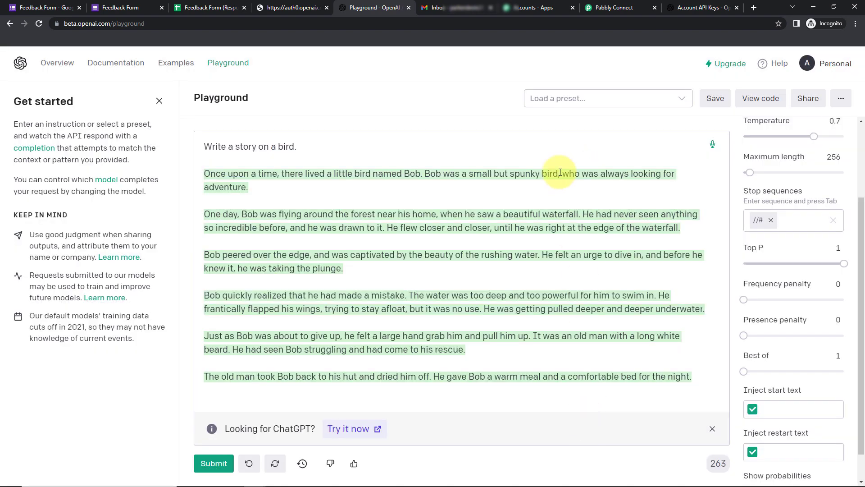
left_click_drag(204, 149, 344, 153)
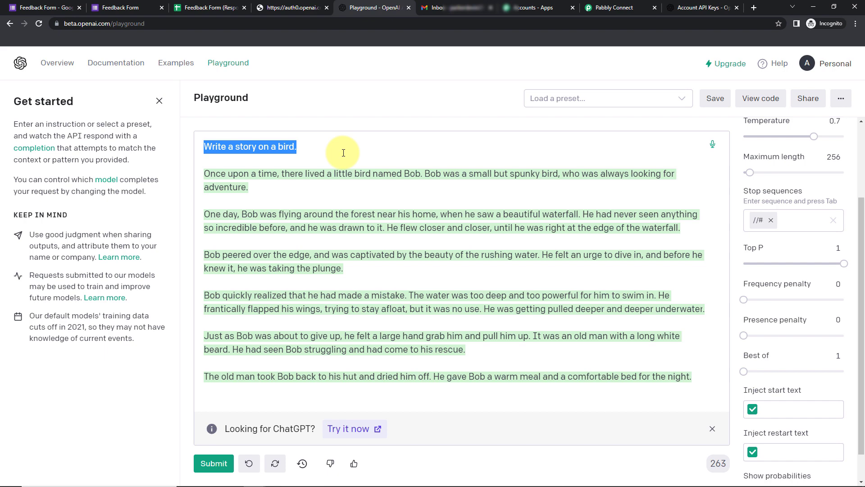
left_click(613, 9)
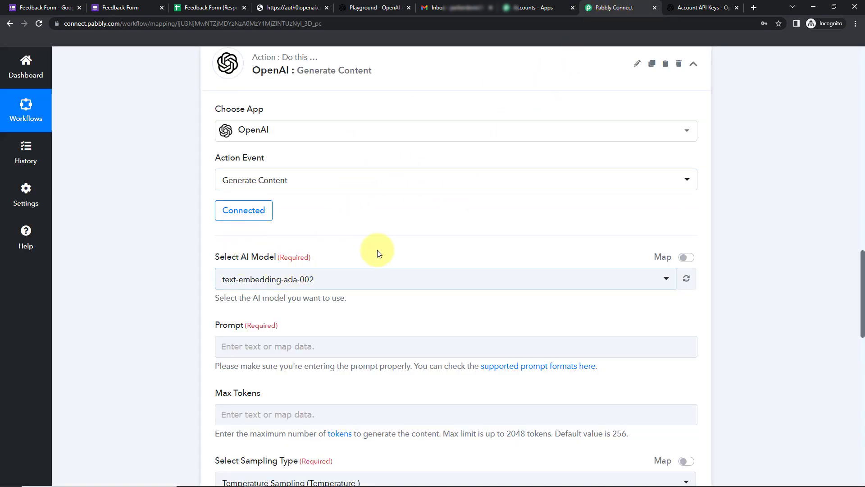
Choose text-davinci-003 and write the prompt 'Write a response to the feedback received. Feedback:' plus the mapped Feedback answer.
scroll(383, 248, "down", 2)
left_click(347, 181)
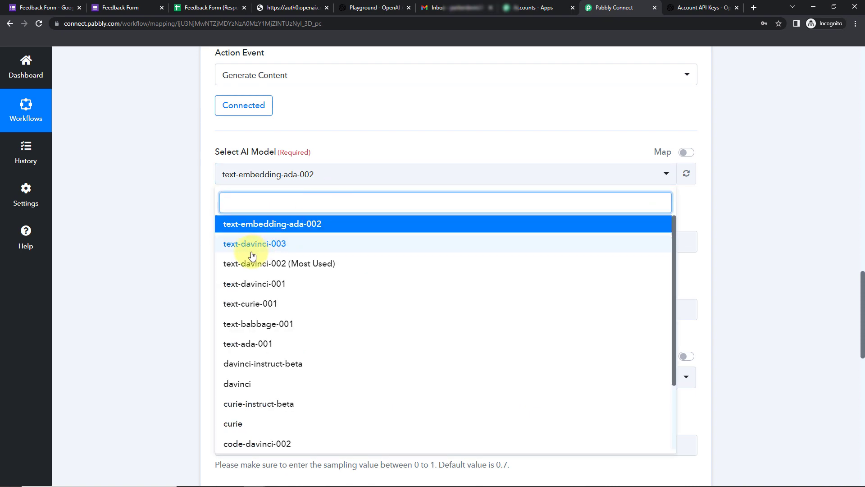
left_click(248, 243)
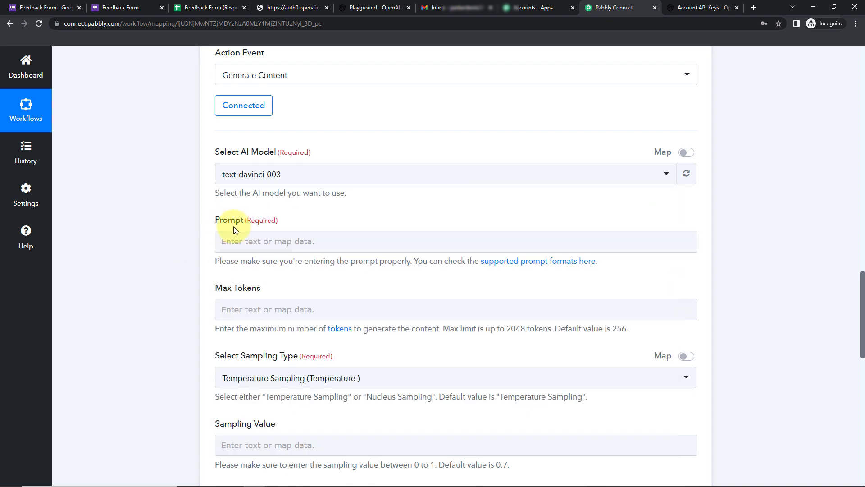
left_click(255, 244)
left_click(255, 244)
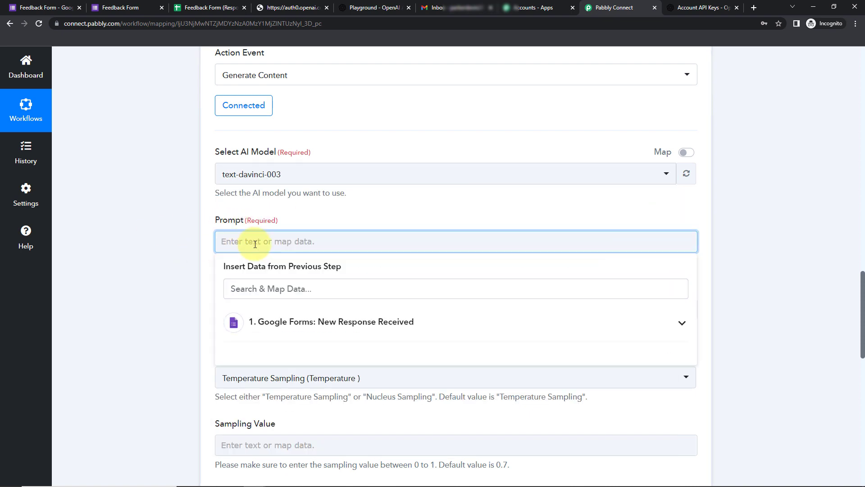
type("Write a response")
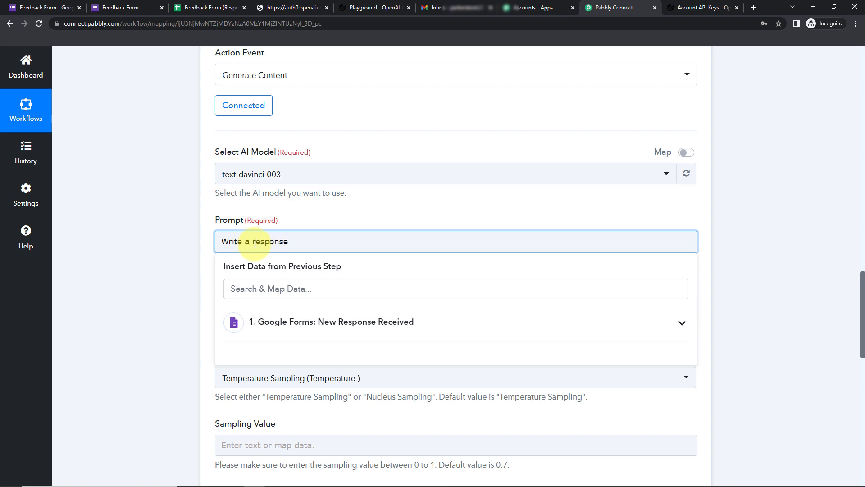
type(" to the feedback received.")
key("Return")
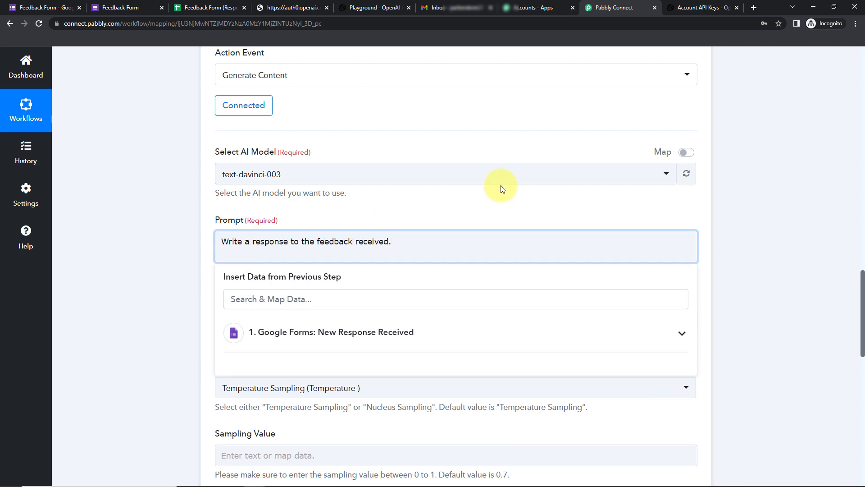
type("Feedback:")
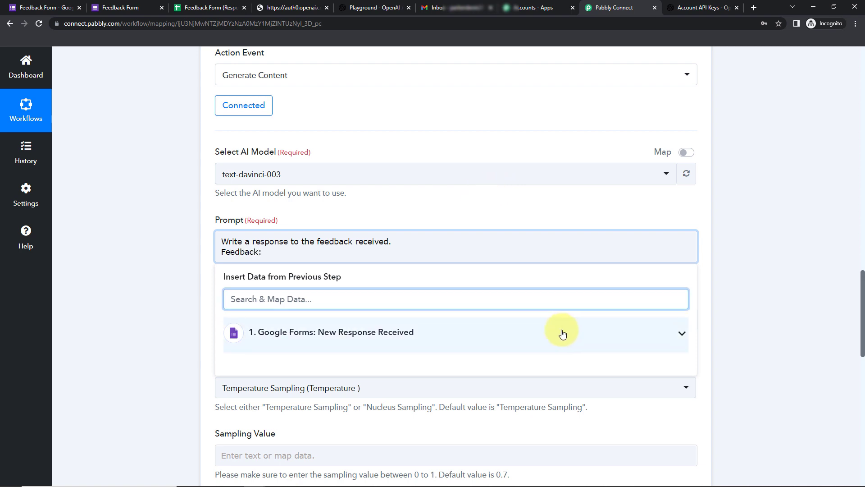
left_click(292, 338)
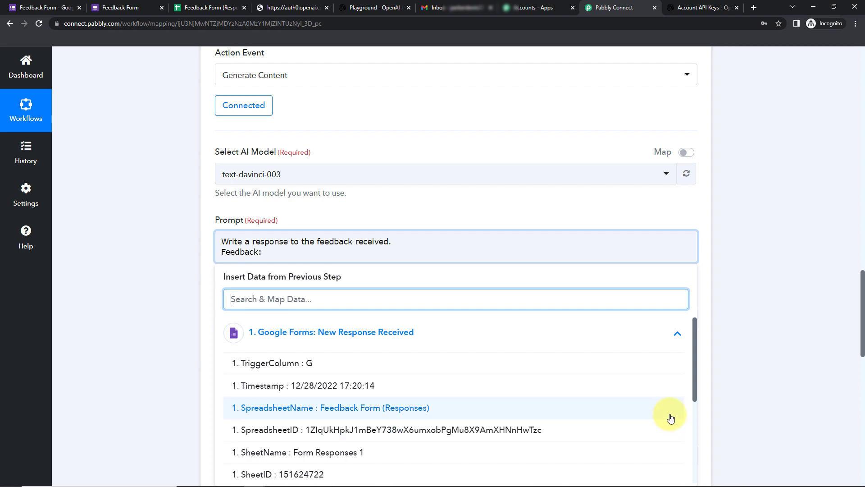
scroll(696, 383, "down", 3)
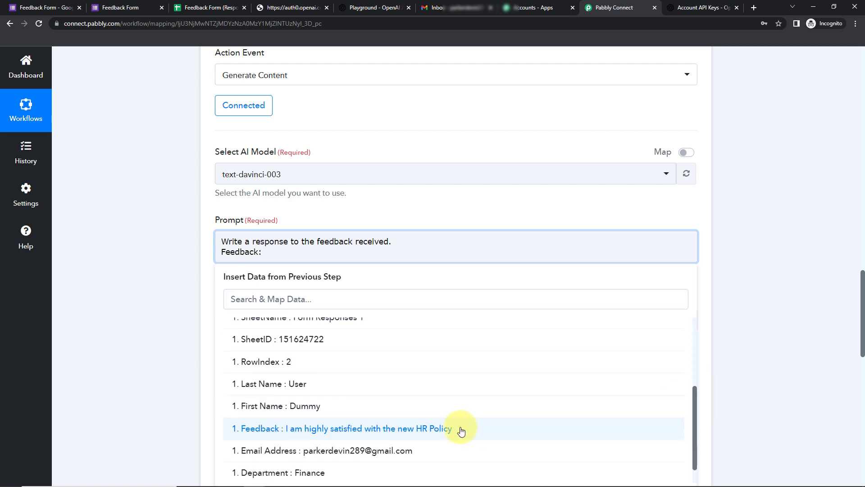
left_click(463, 430)
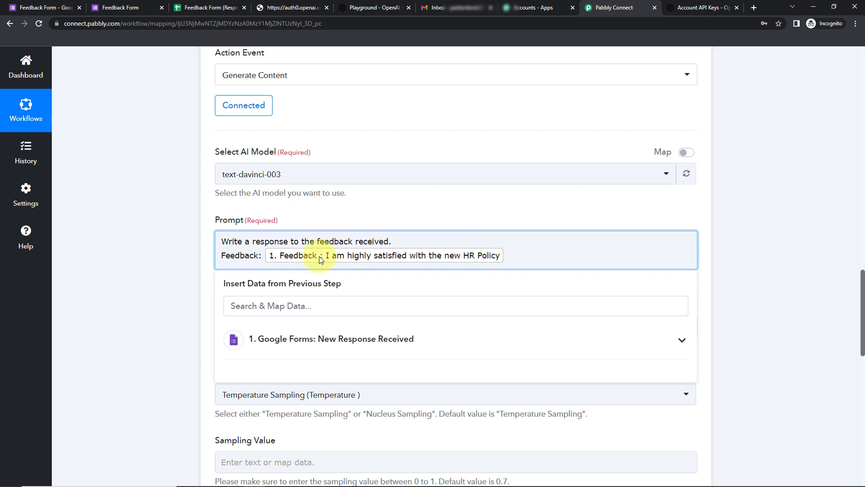
left_click(194, 234)
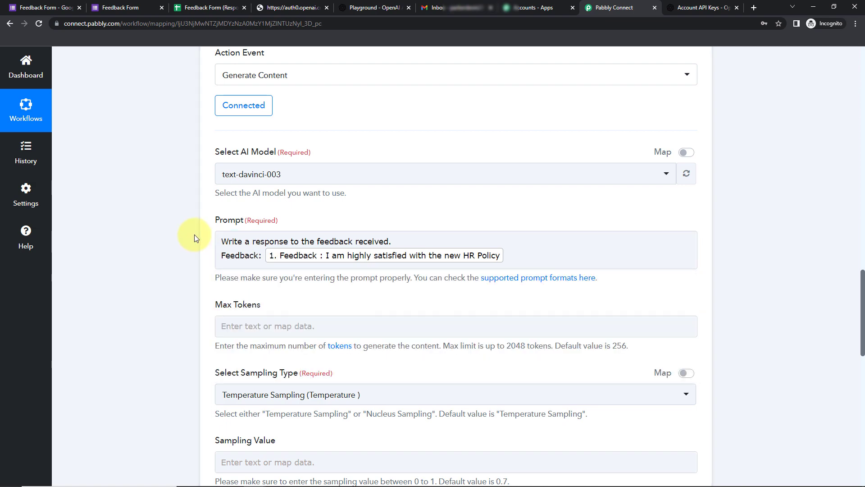
Set Max Tokens to 40, keep Temperature Sampling, and leave Frequency Penalty empty.
scroll(194, 234, "down", 2)
left_click(257, 221)
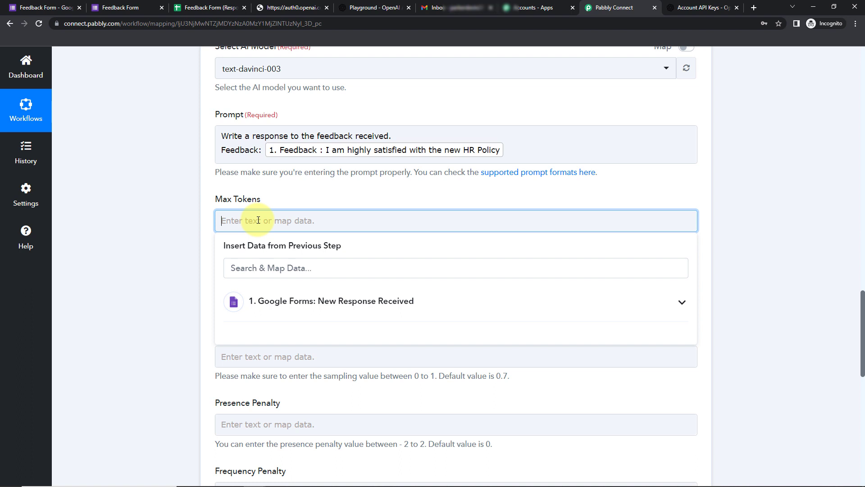
type("40")
left_click(160, 234)
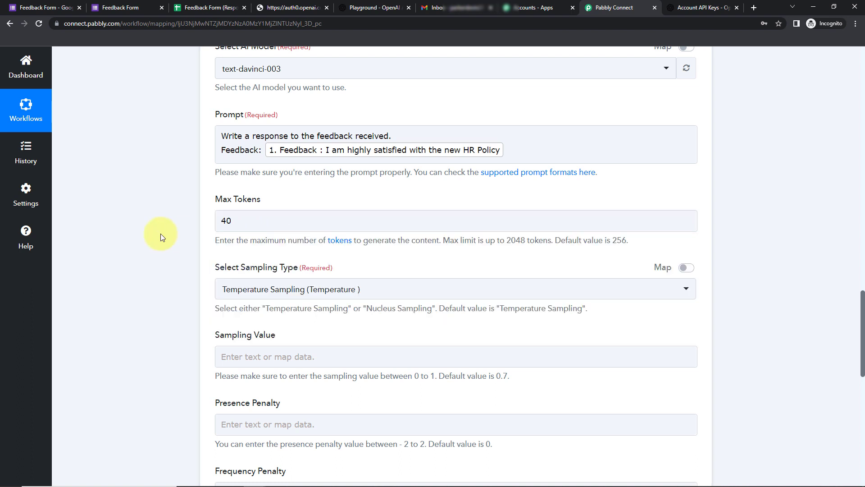
left_click(311, 289)
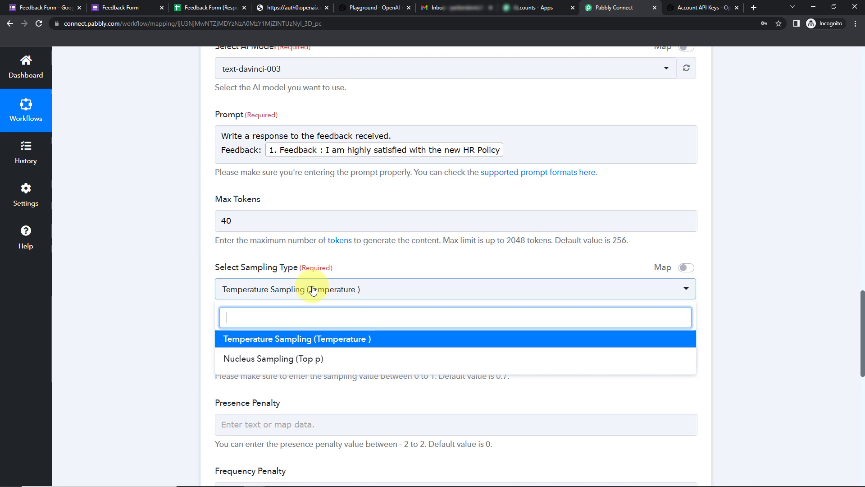
left_click(324, 339)
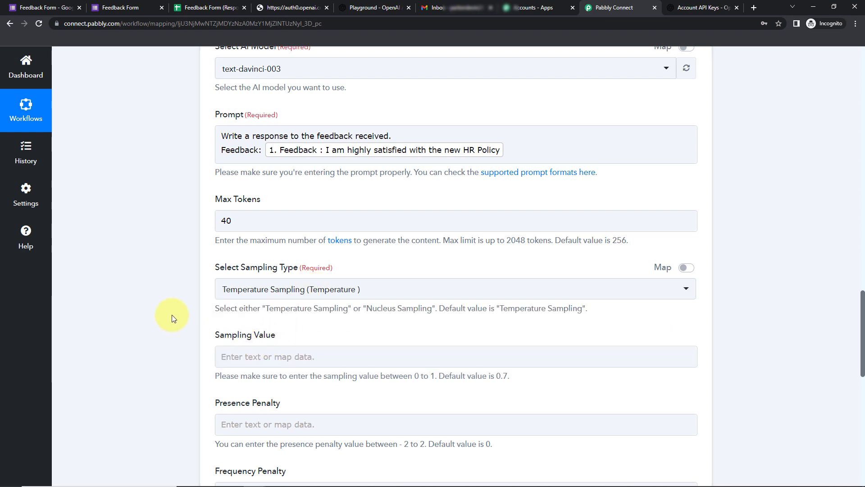
scroll(171, 314, "up", 2)
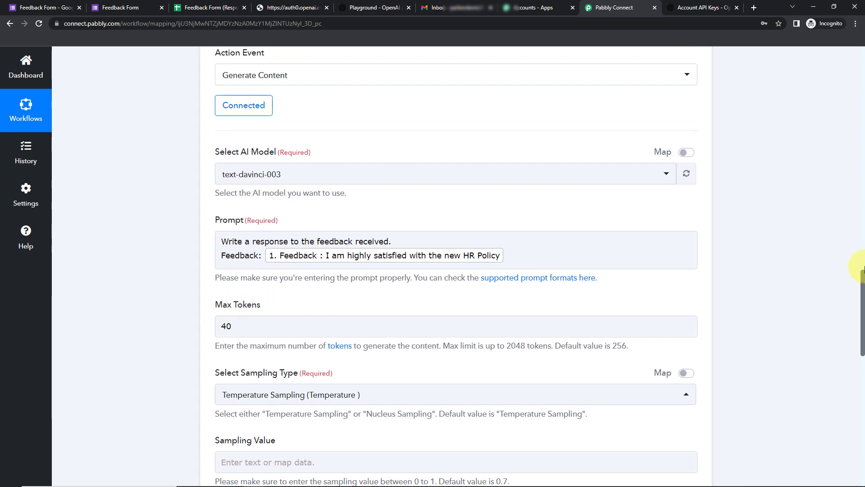
left_click_drag(862, 276, 863, 319)
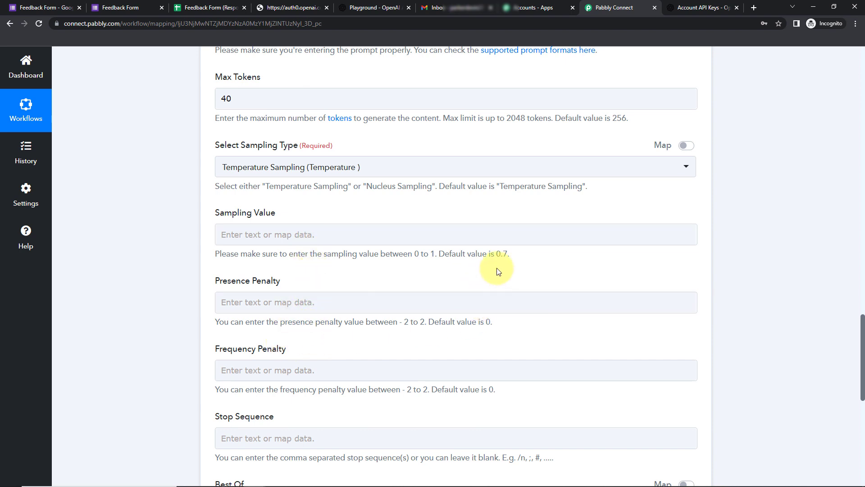
left_click(498, 365)
left_click(862, 322)
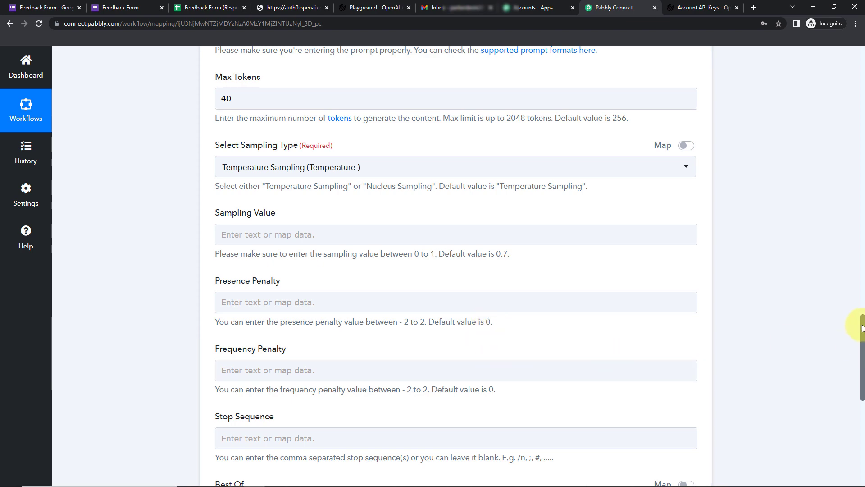
left_click_drag(862, 328, 850, 362)
Set stop sequence '//$' and Best Of 2, then save and send a test request.
left_click(347, 228)
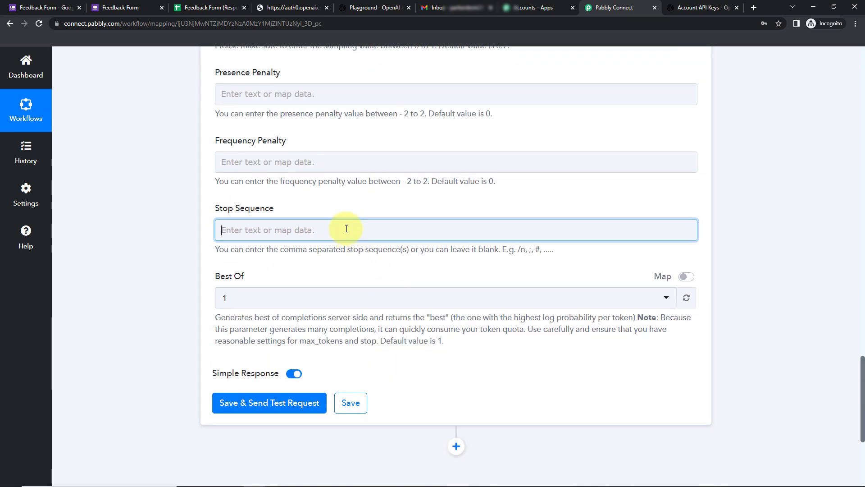
type("//")
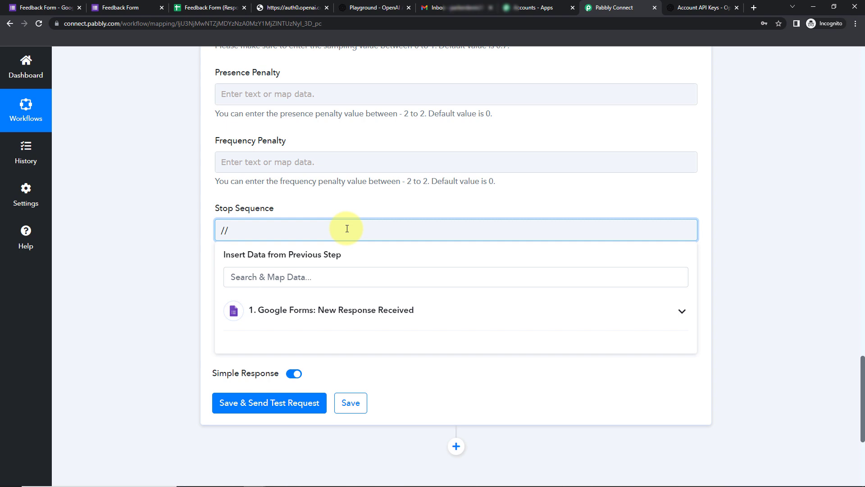
type("$")
left_click(72, 209)
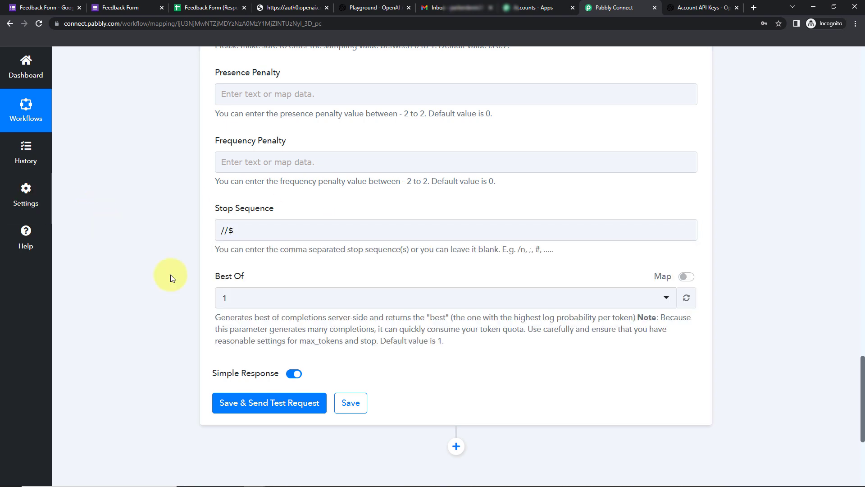
left_click(241, 303)
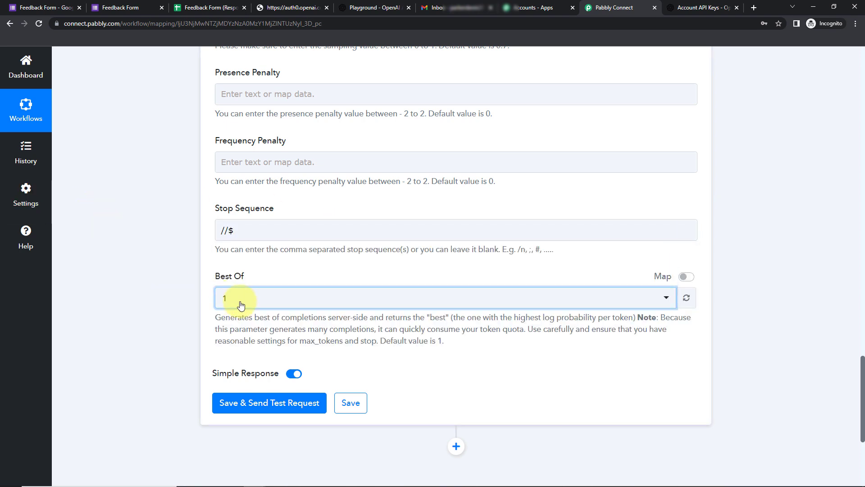
left_click(230, 137)
left_click(233, 401)
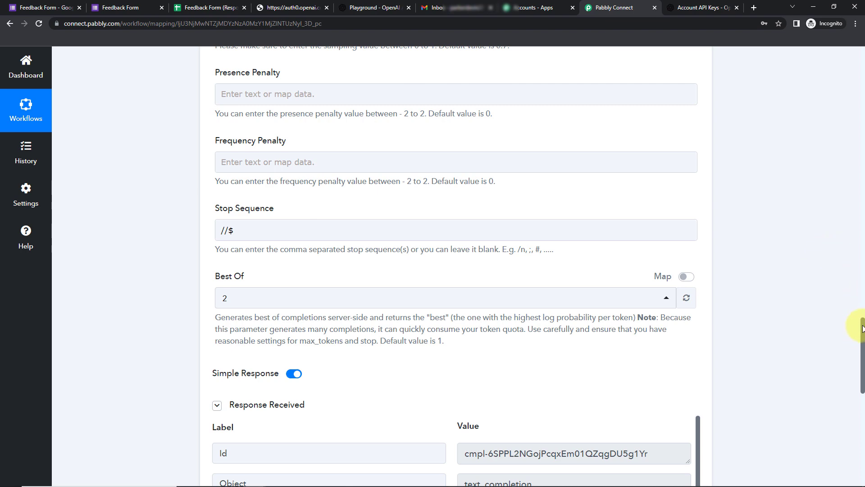
Enlarge the Choices 0 Text box to read the thank-you reply and check the 101-token usage.
left_click_drag(860, 329, 827, 367)
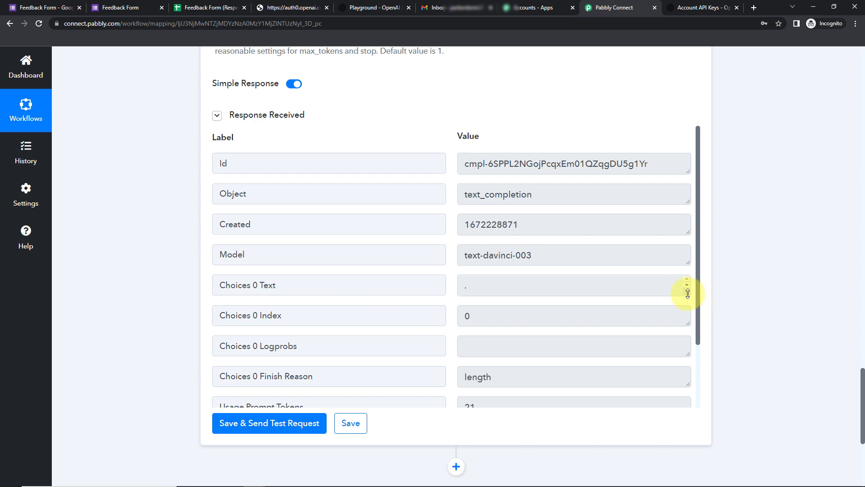
left_click_drag(688, 293, 692, 377)
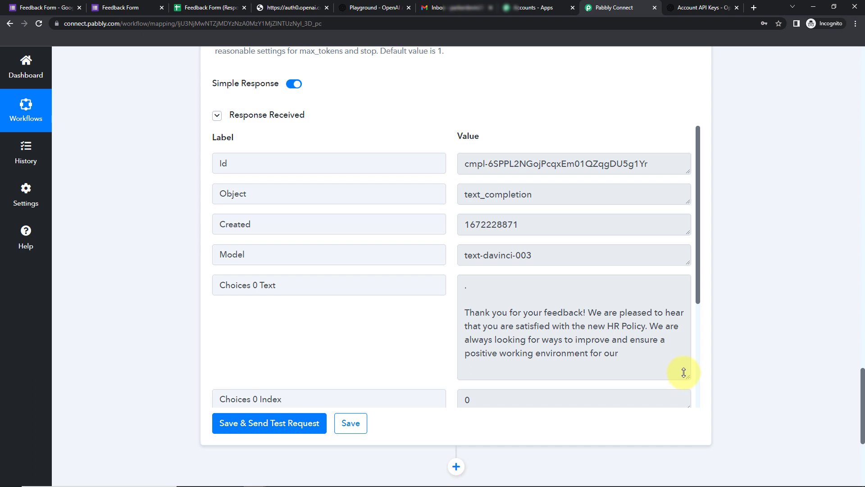
left_click_drag(688, 374, 688, 344)
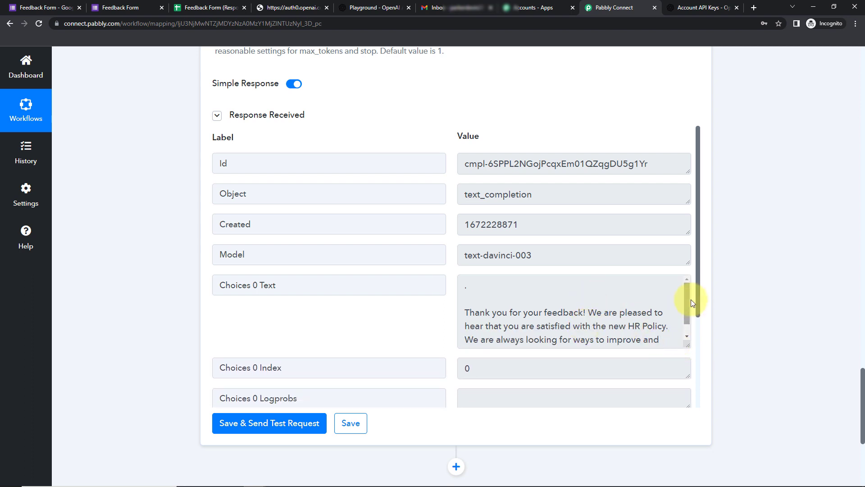
left_click_drag(699, 248, 699, 357)
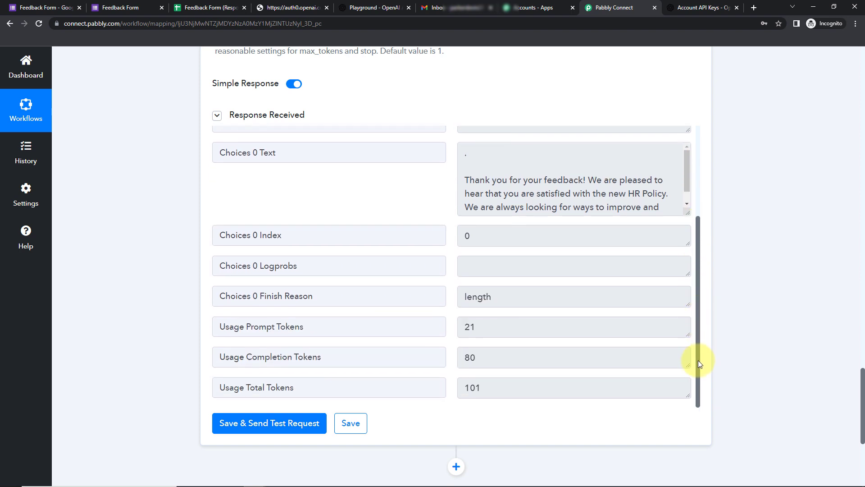
left_click_drag(861, 381, 860, 417)
Add a Gmail action with the Send Email event after the OpenAI step and begin connecting it.
left_click(456, 242)
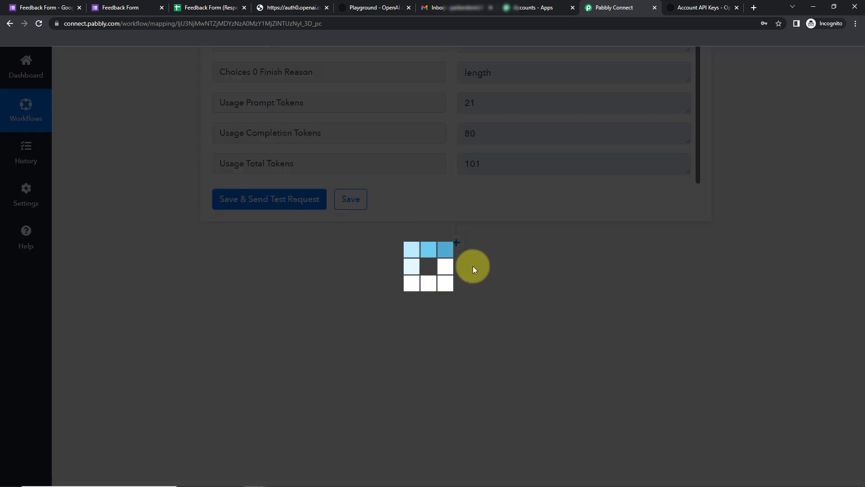
left_click(247, 362)
type("gmail")
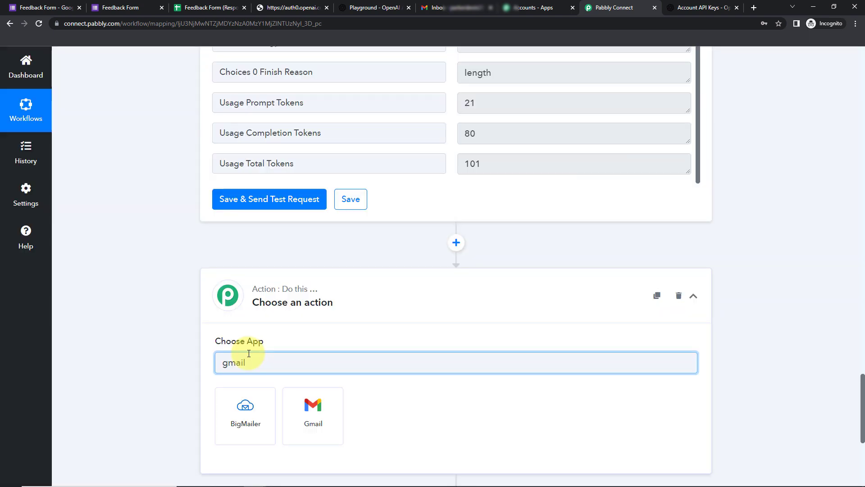
left_click(308, 406)
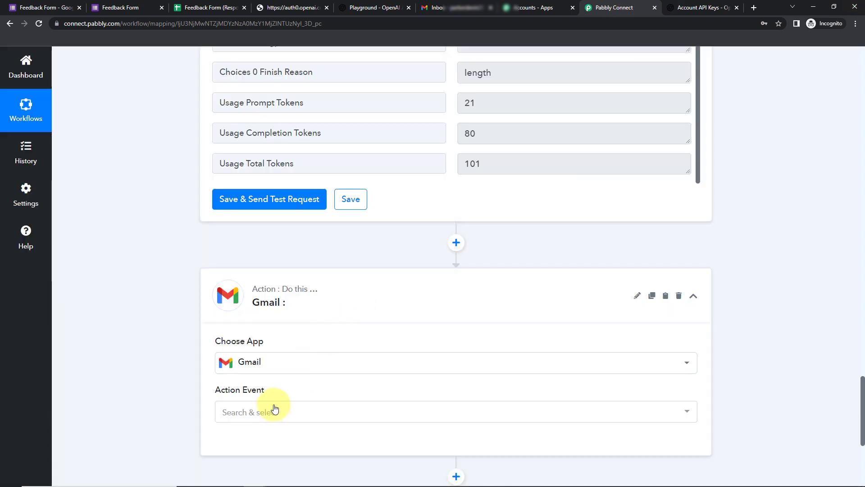
left_click(268, 412)
left_click(270, 388)
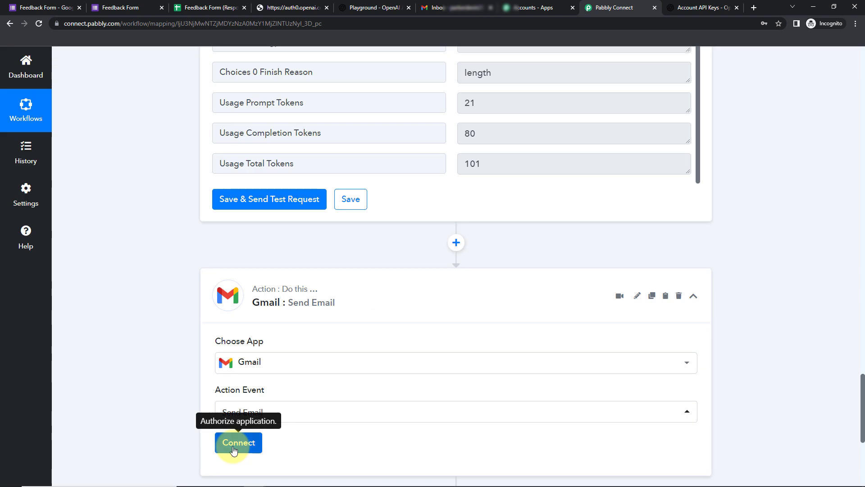
left_click(237, 440)
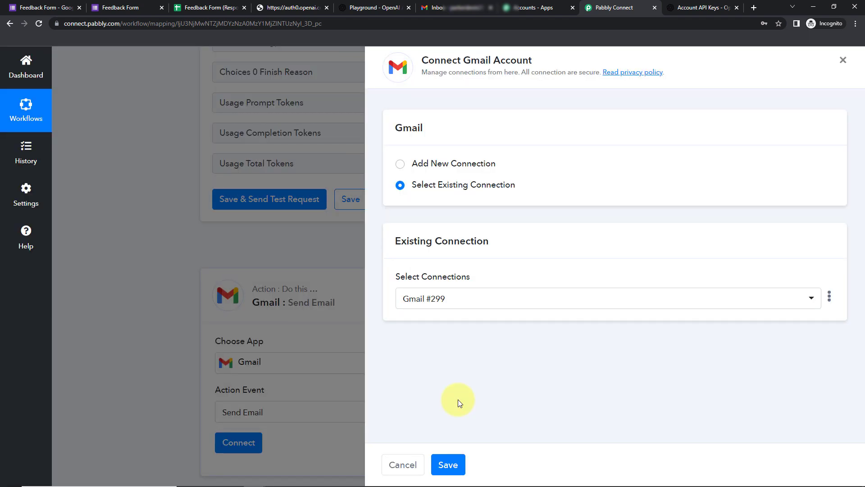
Authorise a new Google account as Gmail connection #300 instead of the existing Gmail #299.
left_click_drag(464, 60, 584, 67)
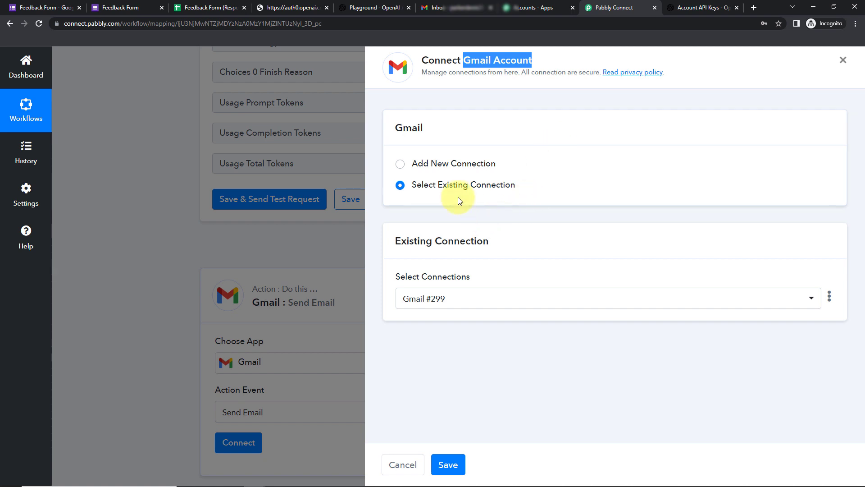
left_click(400, 164)
left_click(440, 285)
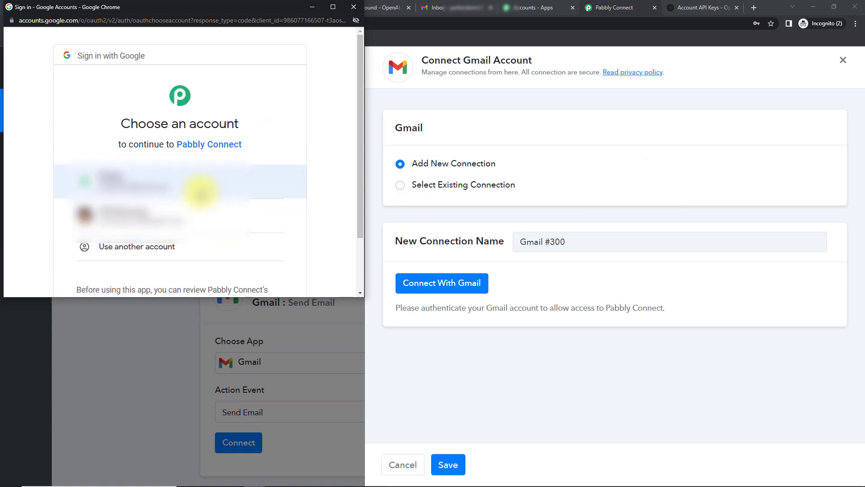
left_click(201, 189)
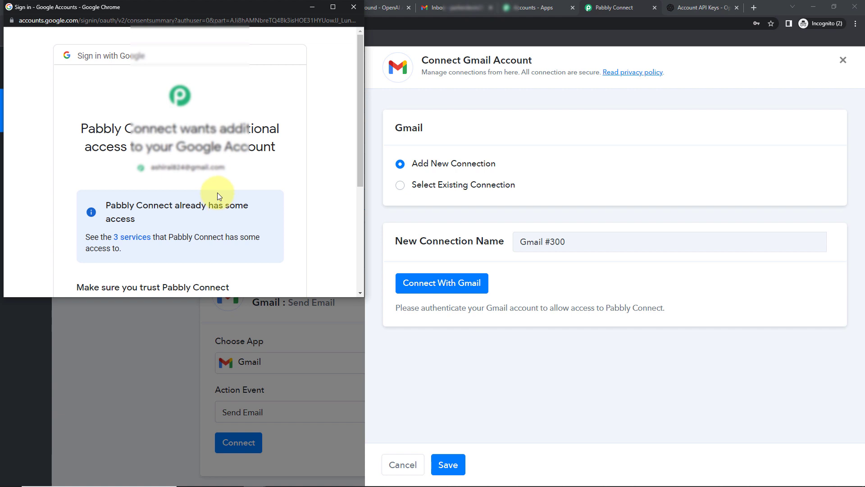
scroll(218, 188, "down", 4)
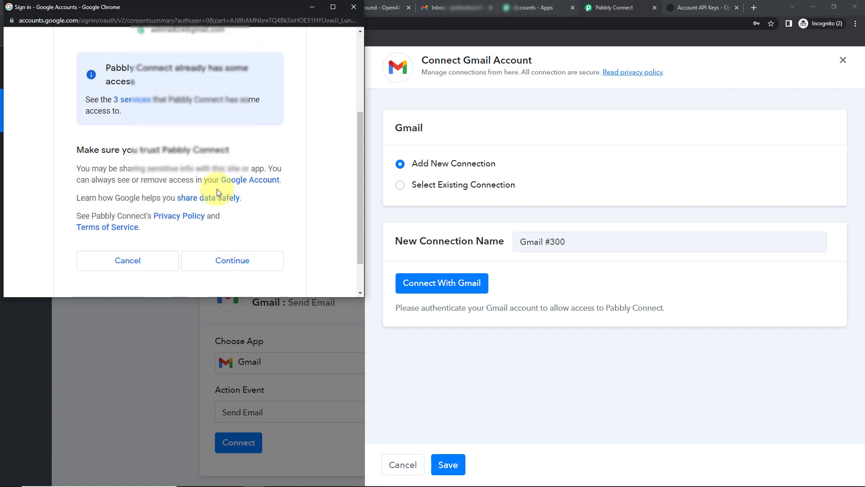
left_click(228, 224)
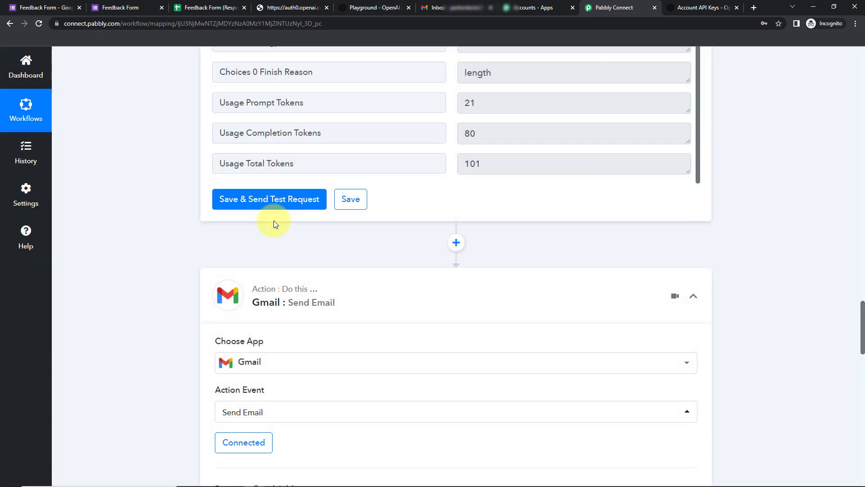
Map the Google Forms Email Address answer into the Recipient field.
scroll(407, 291, "down", 7)
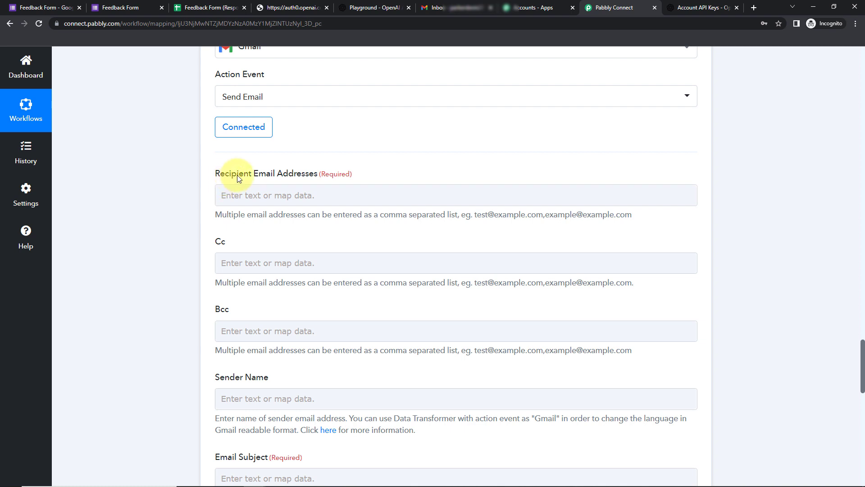
left_click(295, 193)
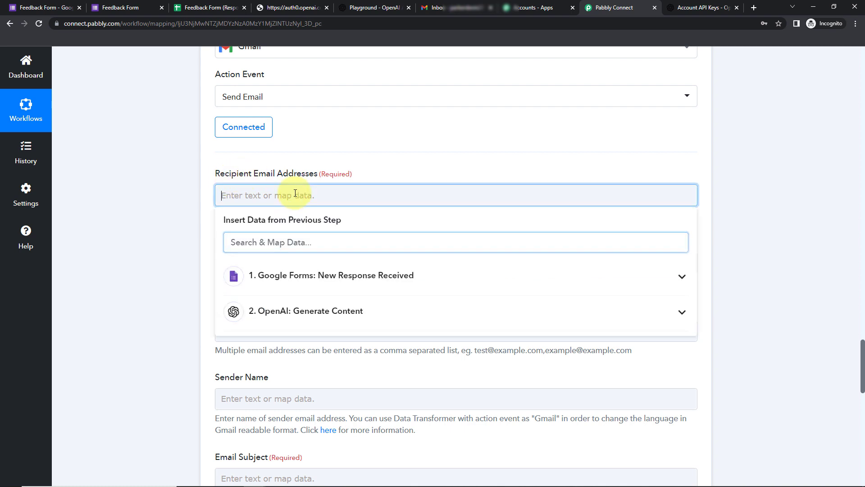
left_click(293, 276)
scroll(320, 337, "down", 2)
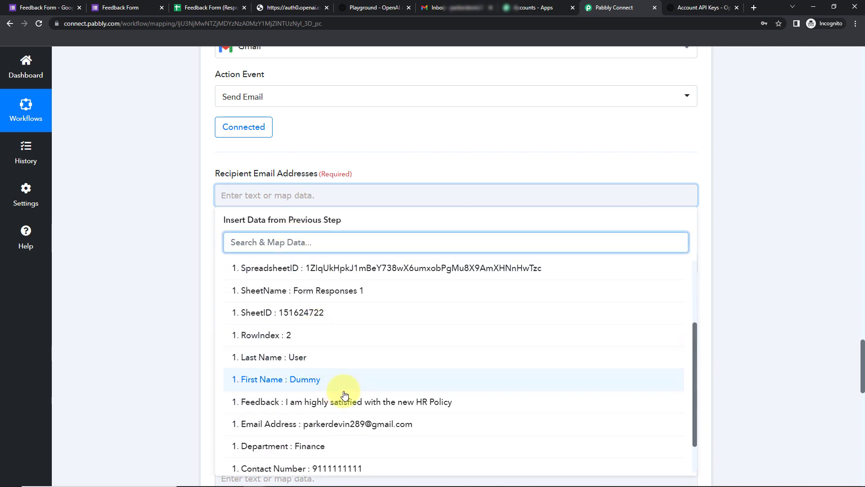
left_click(341, 424)
left_click(145, 268)
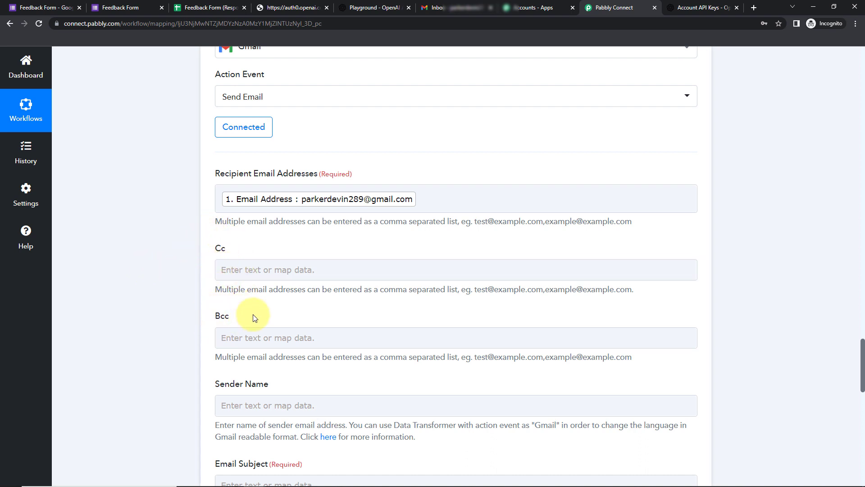
Enter 'Pabbly Connect' as the sender name, fixing the lowercase c.
scroll(345, 310, "down", 5)
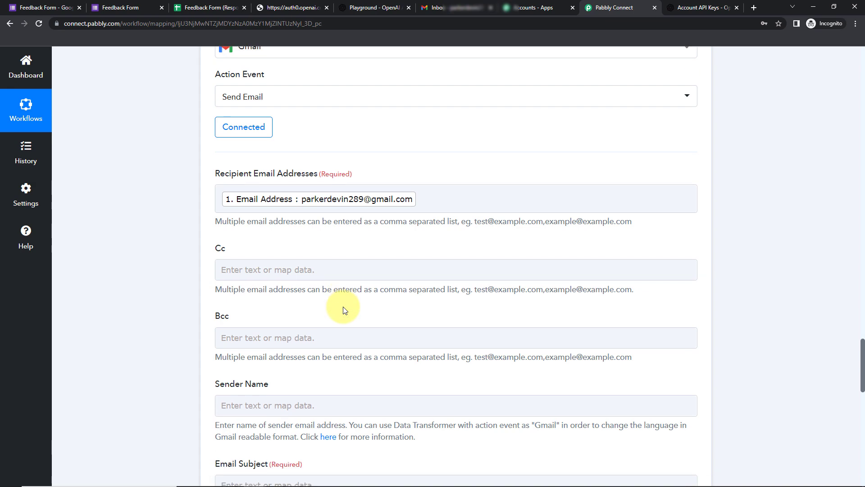
left_click(265, 188)
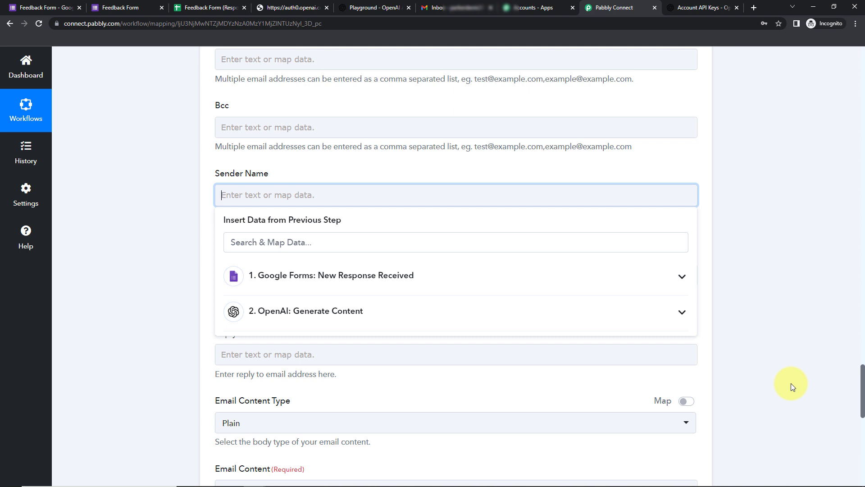
type("Pabbly c")
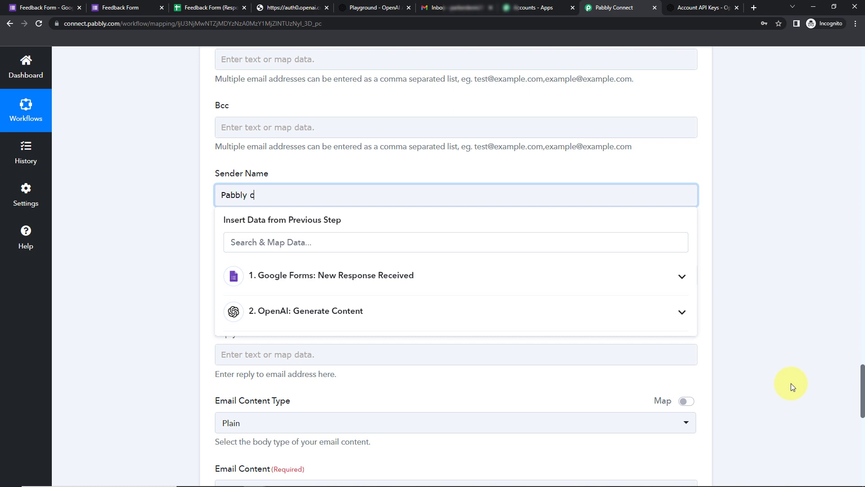
type("onnect")
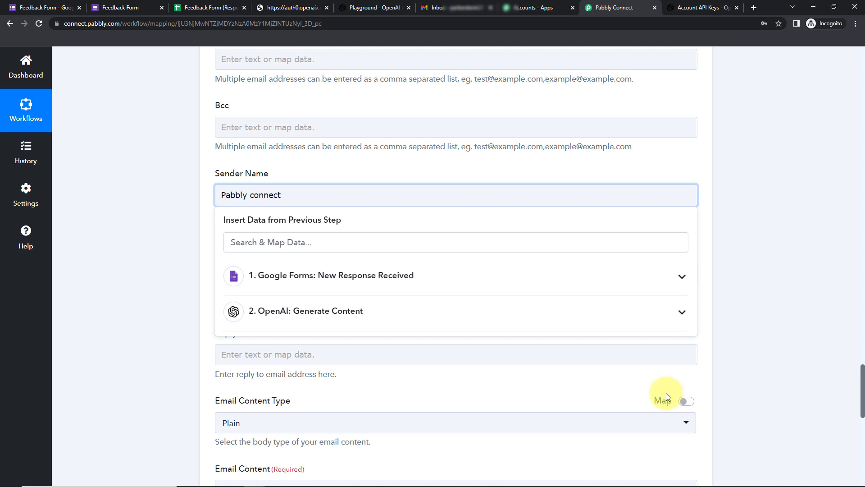
left_click(255, 195)
key("BackSpace")
type("C")
left_click(140, 205)
Set the email subject to 'Feedback Received' and start the body with 'Dear'.
scroll(141, 206, "down", 2)
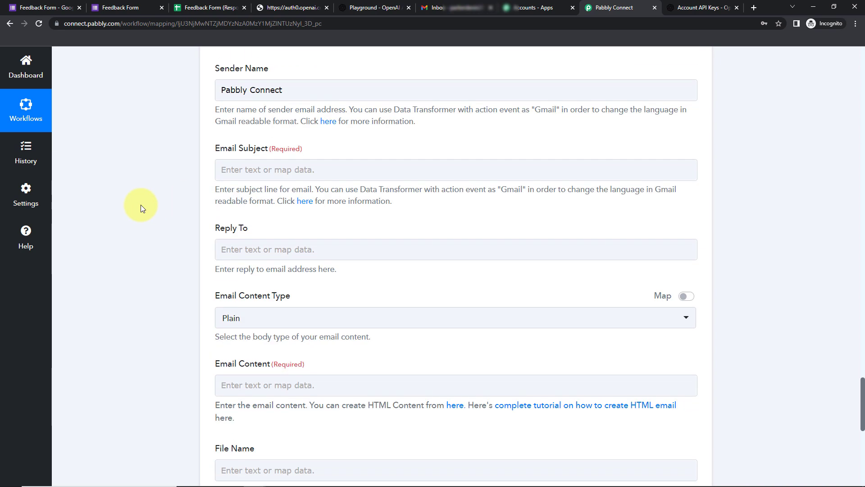
left_click(220, 170)
type("Feedback Received")
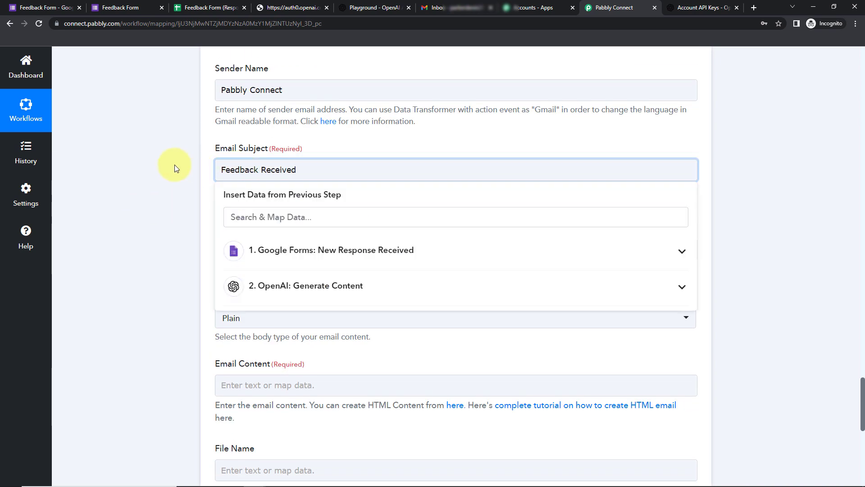
left_click(174, 164)
scroll(178, 221, "down", 5)
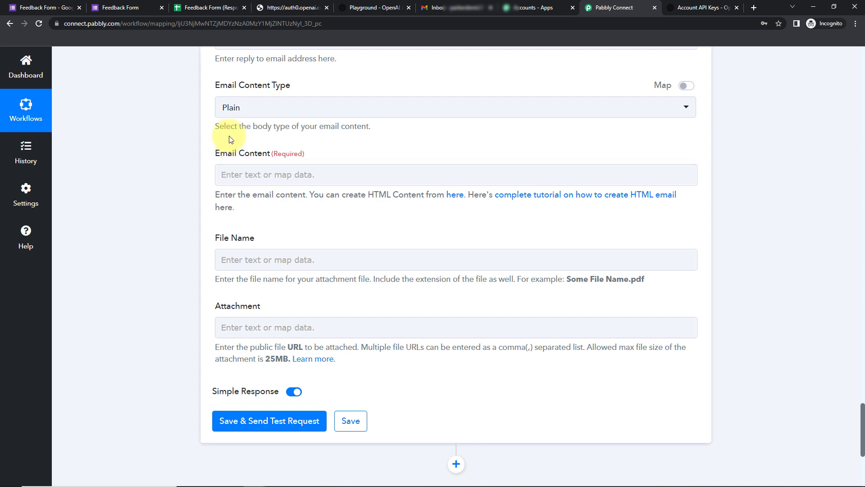
left_click(269, 175)
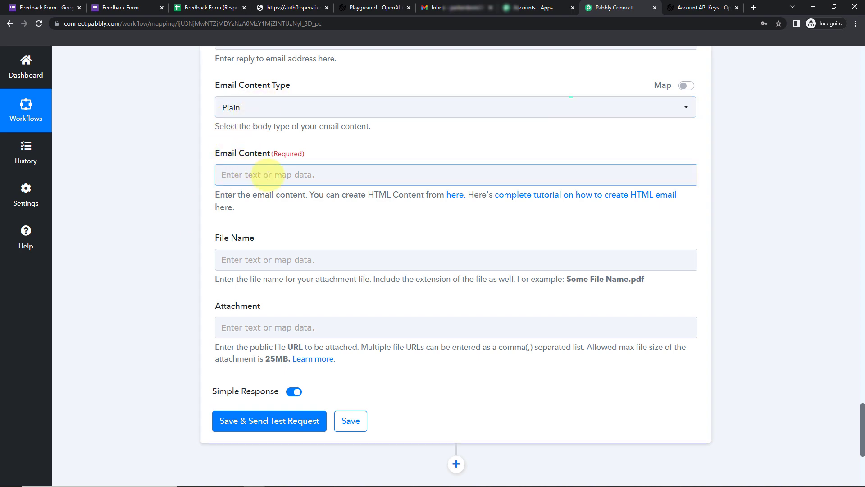
type("Dear")
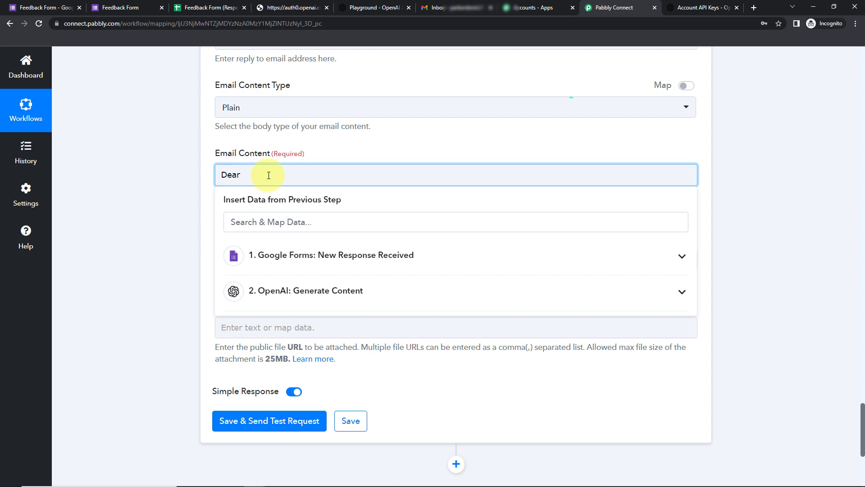
Insert the Google Forms First Name after 'Dear', followed by a comma and a new line.
left_click(403, 268)
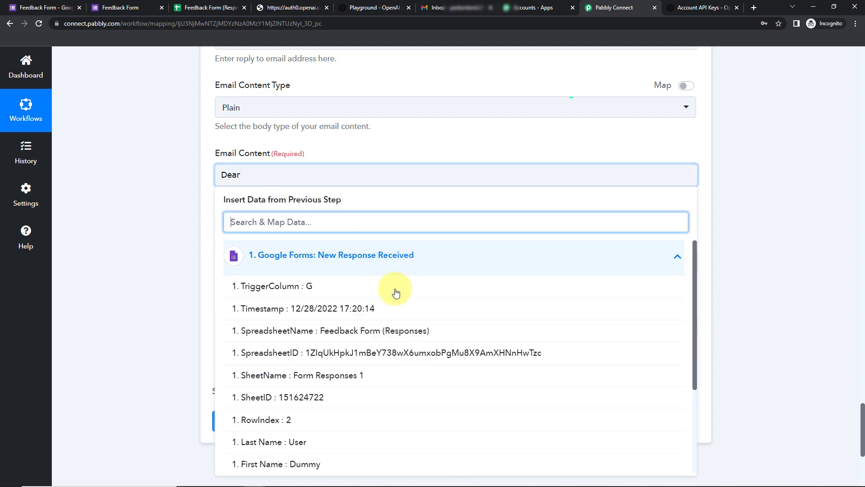
left_click(308, 464)
left_click(144, 294)
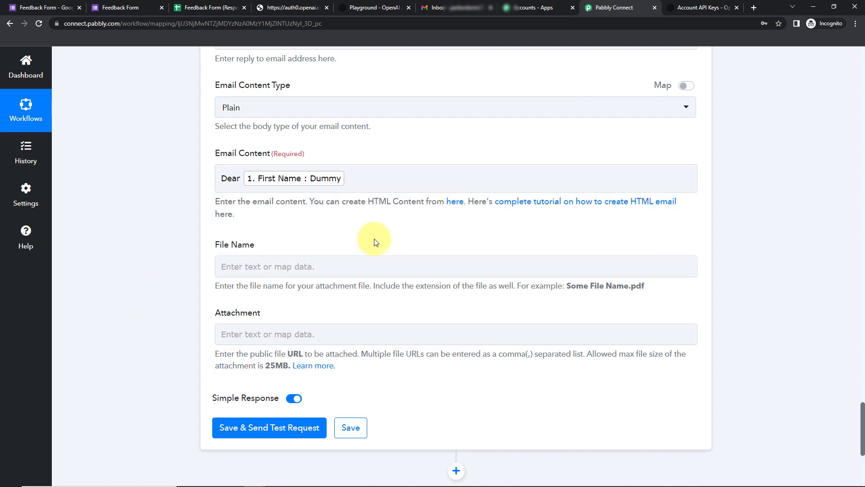
left_click(377, 181)
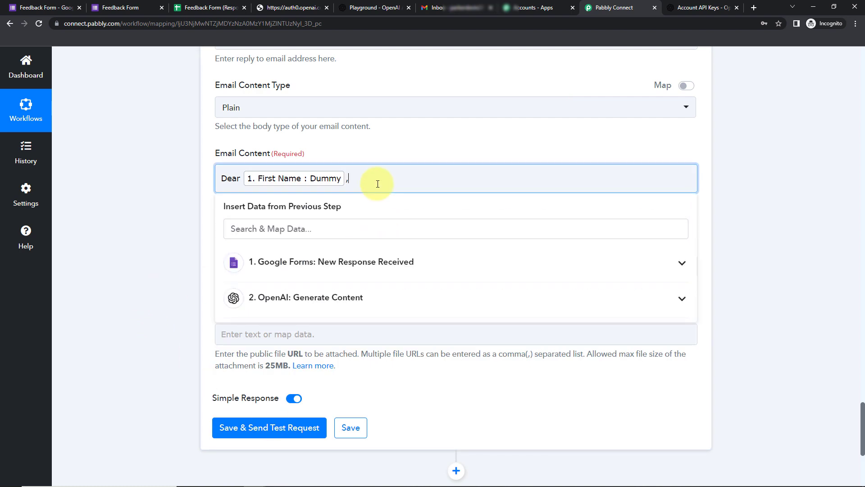
type(",")
key("Return")
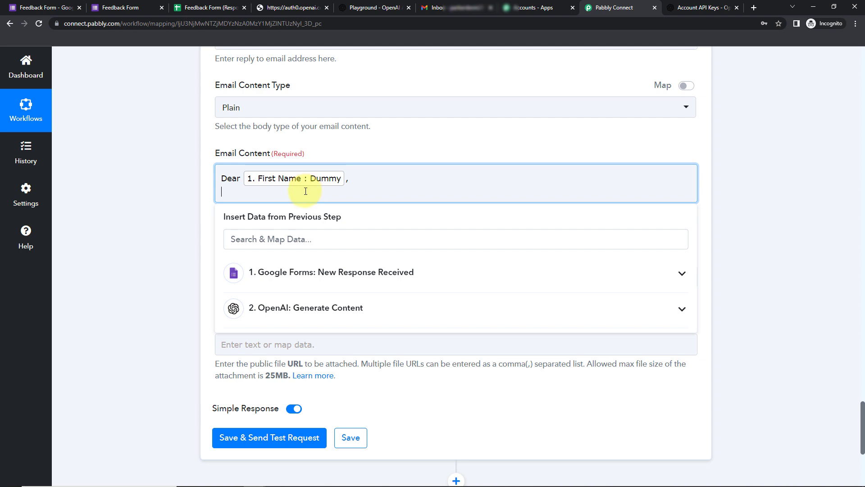
Insert the OpenAI Choices 0 Text reply on the next line of the body.
left_click(280, 312)
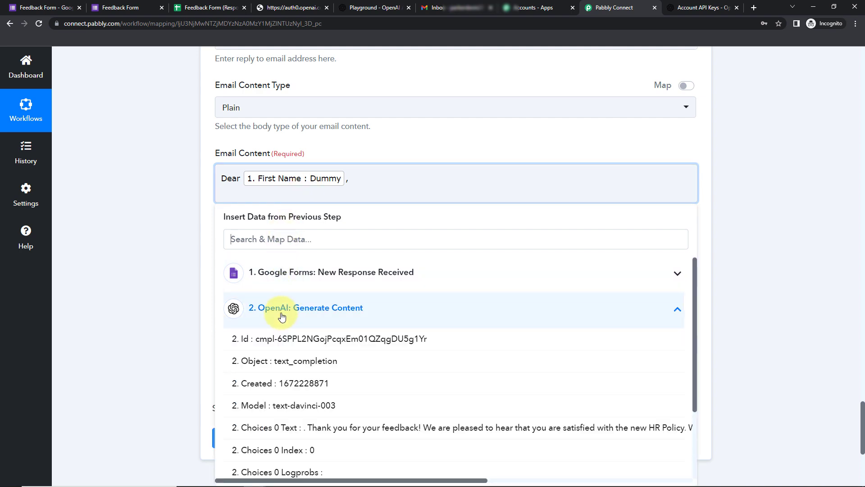
left_click(340, 429)
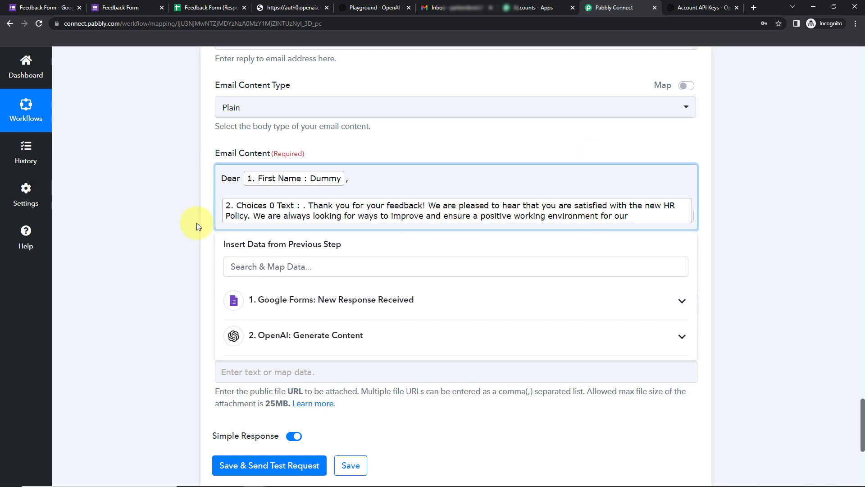
left_click(175, 218)
scroll(180, 239, "down", 5)
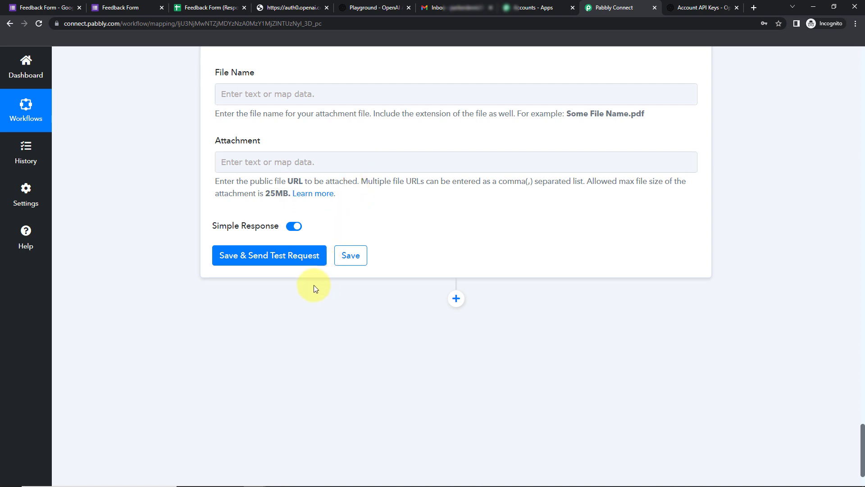
Send the Gmail step's test email and confirm status 'sent' with 97 emails of quota remaining.
left_click(299, 255)
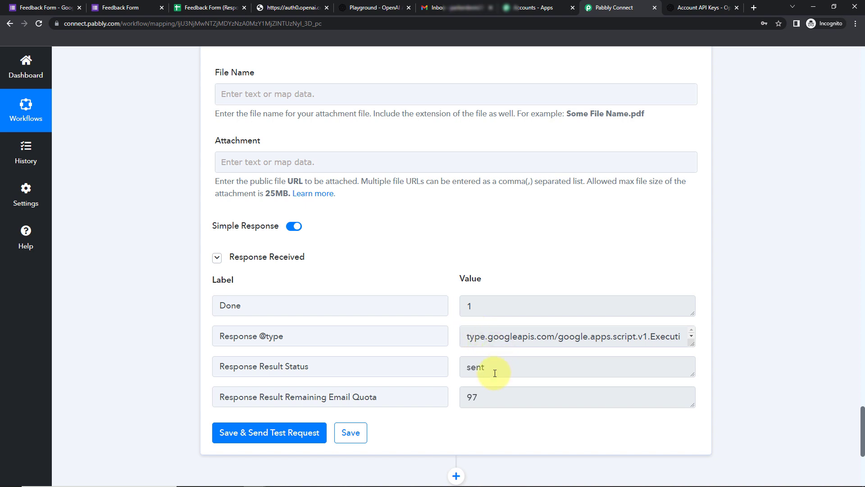
left_click_drag(492, 372, 453, 376)
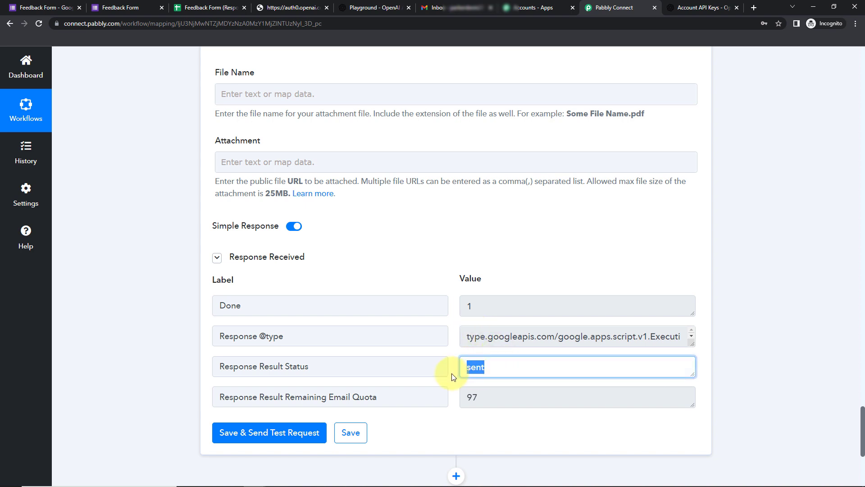
left_click(466, 12)
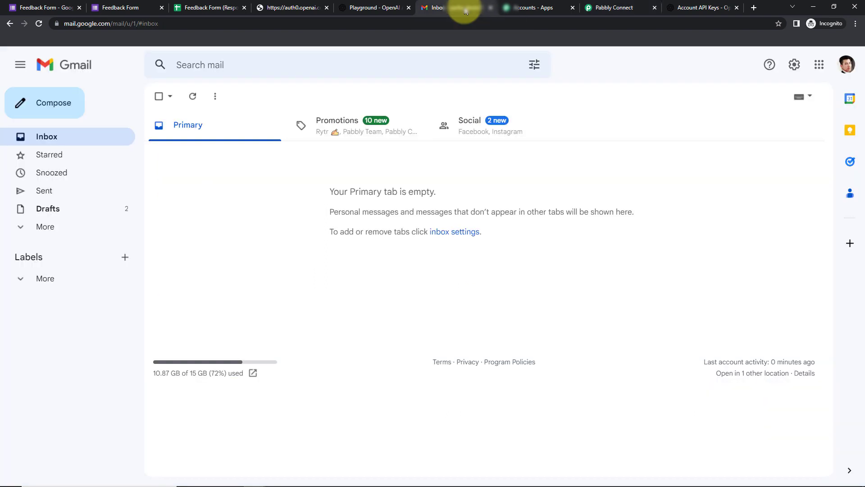
Reload the Gmail inbox and read the new 'Feedback Received' email containing the AI-generated reply.
left_click(39, 23)
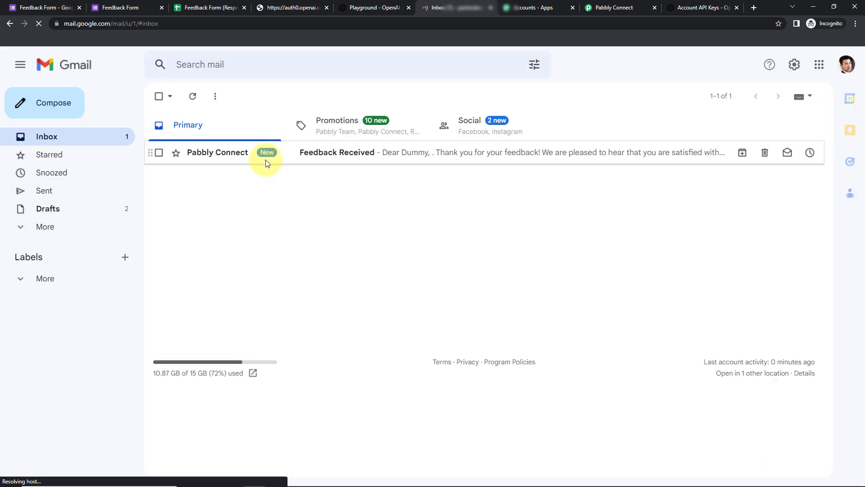
left_click(363, 159)
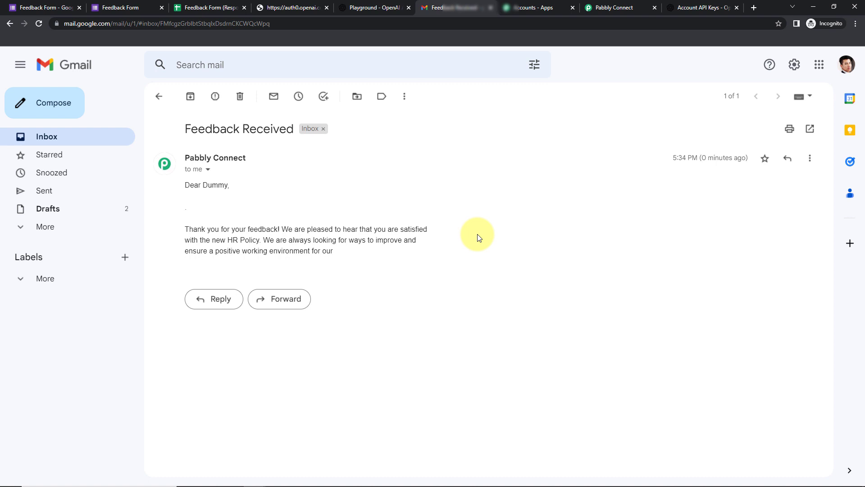
left_click(127, 9)
Start another form response and enter the test respondent's first name, last name and contact number.
left_click(286, 137)
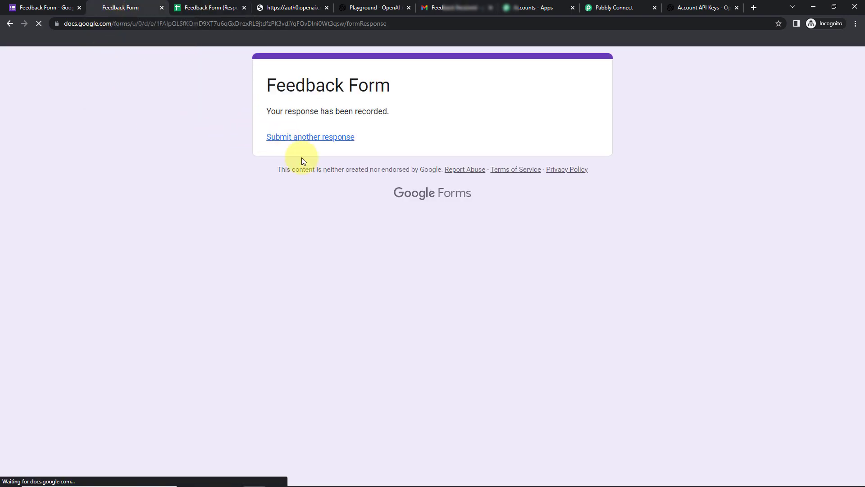
left_click(342, 216)
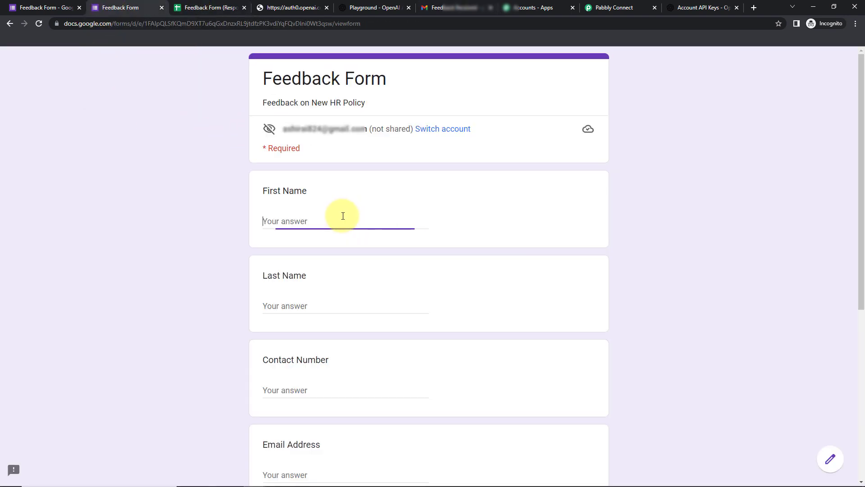
type("Test")
key("Tab")
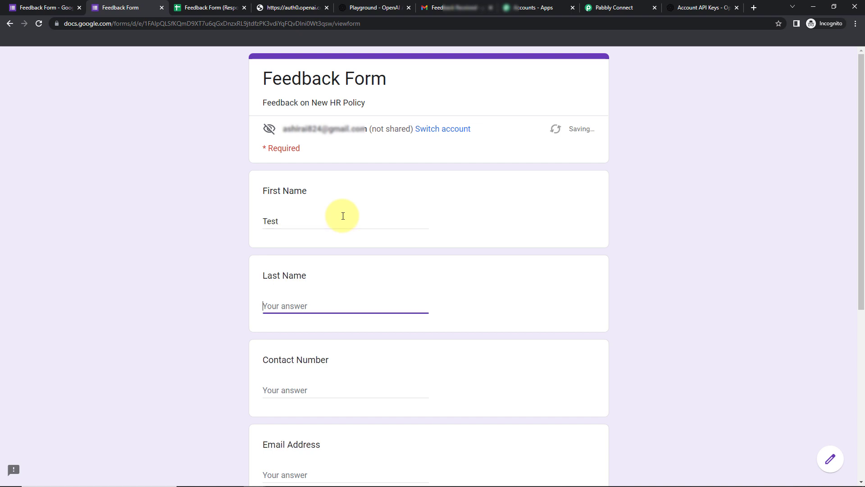
type("User")
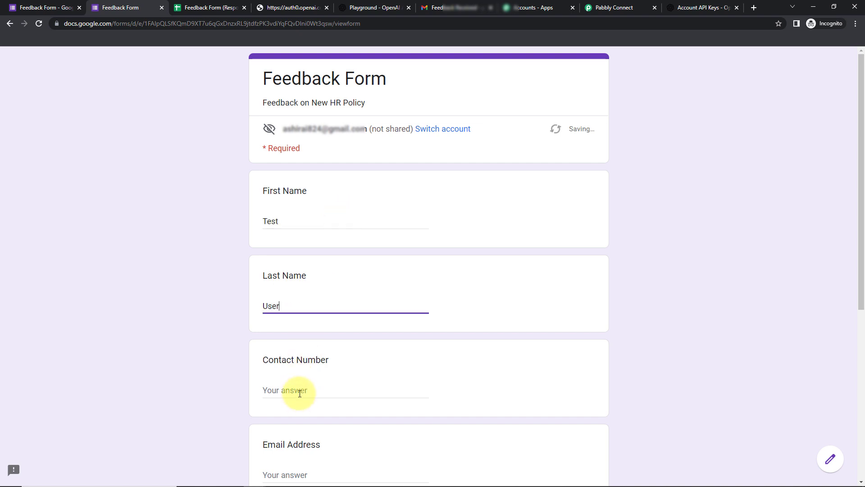
left_click(300, 391)
type("91111111111")
left_click(204, 371)
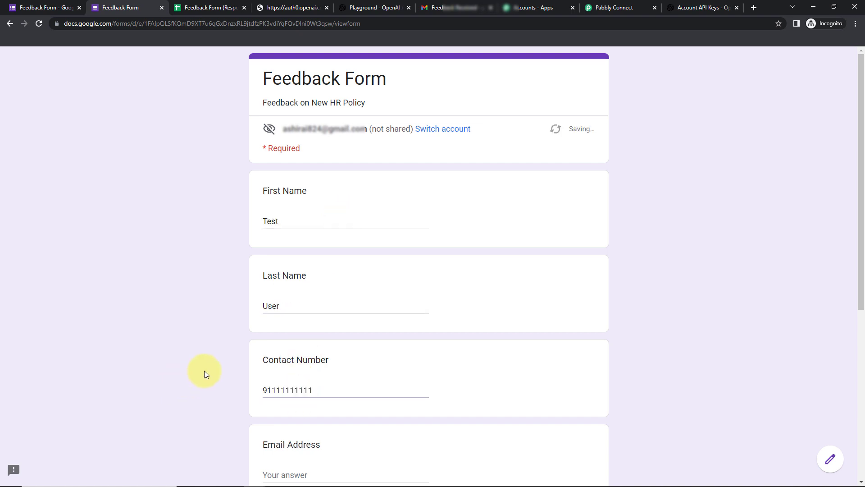
Fill in the email, Department 'Marketing' and feedback 'I am not okay with the new HR Policy.', then submit.
scroll(204, 371, "down", 5)
left_click(285, 264)
key("ctrl+v")
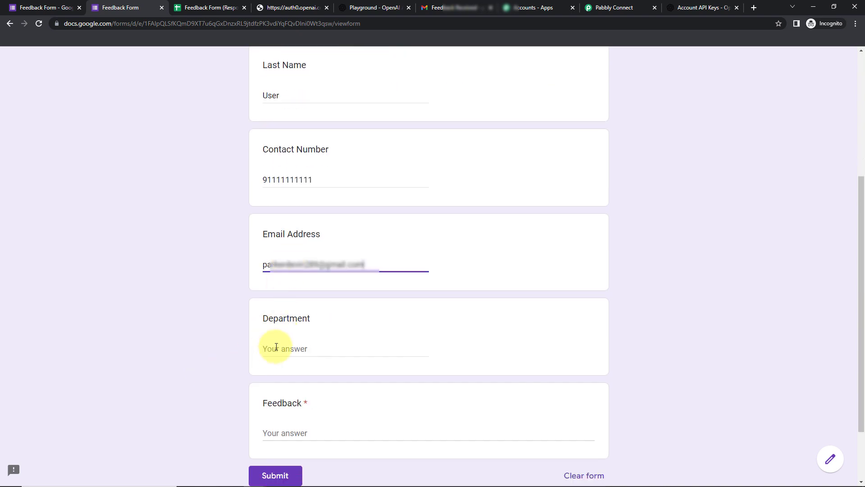
left_click(276, 347)
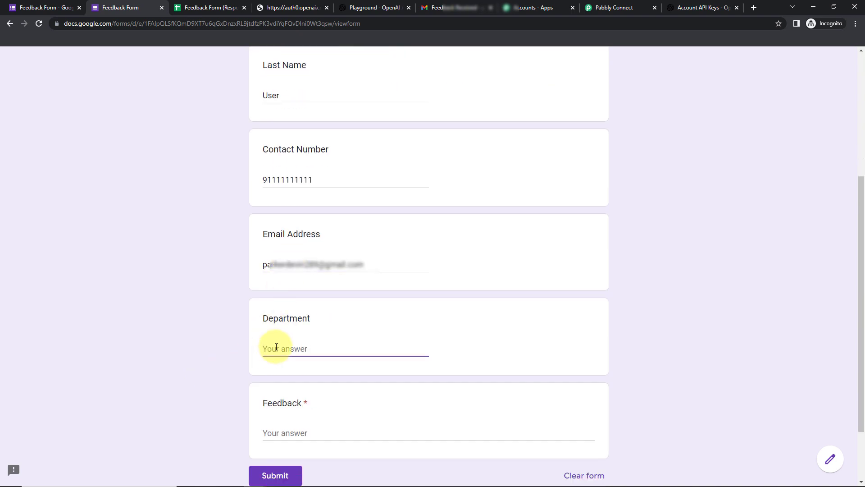
type("Marketing")
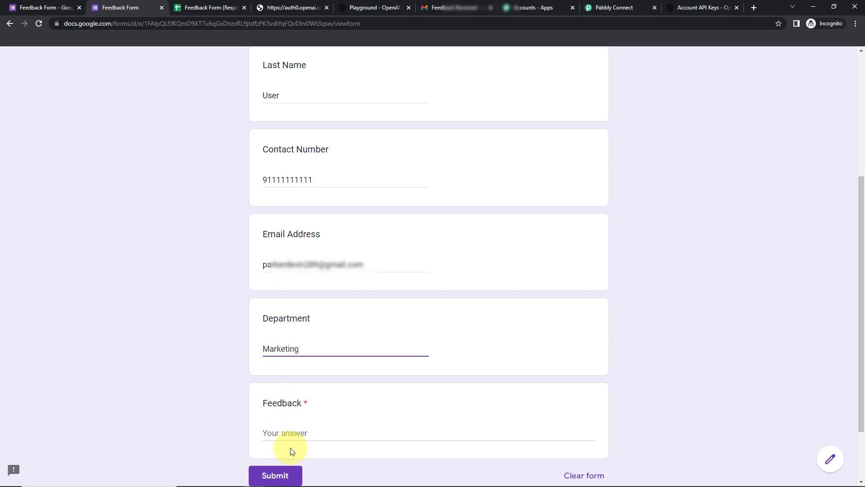
left_click(300, 429)
type("I am ")
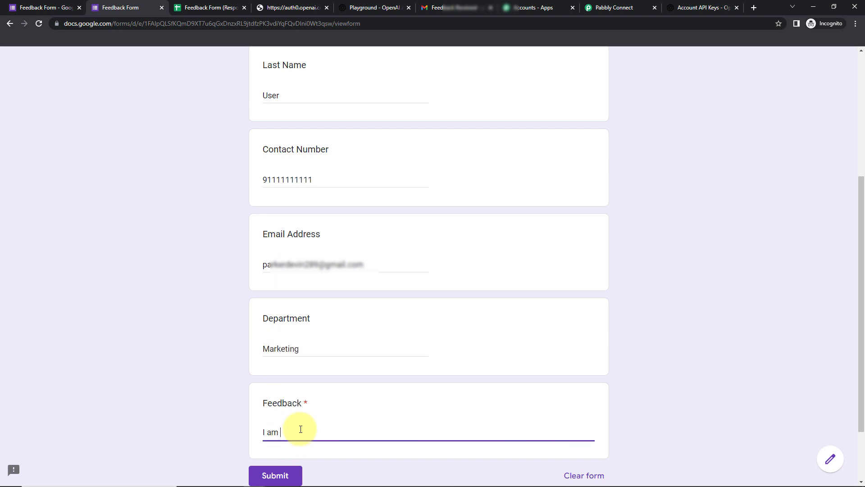
type("not okay with the new HR Polic")
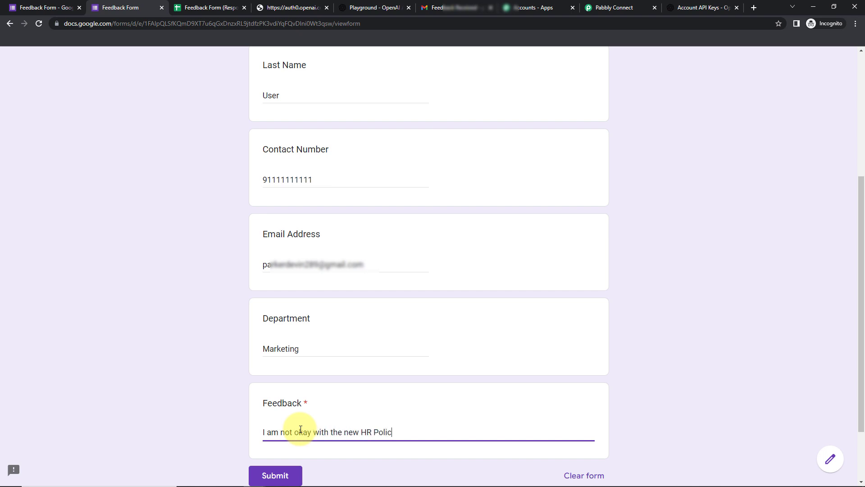
type("y.")
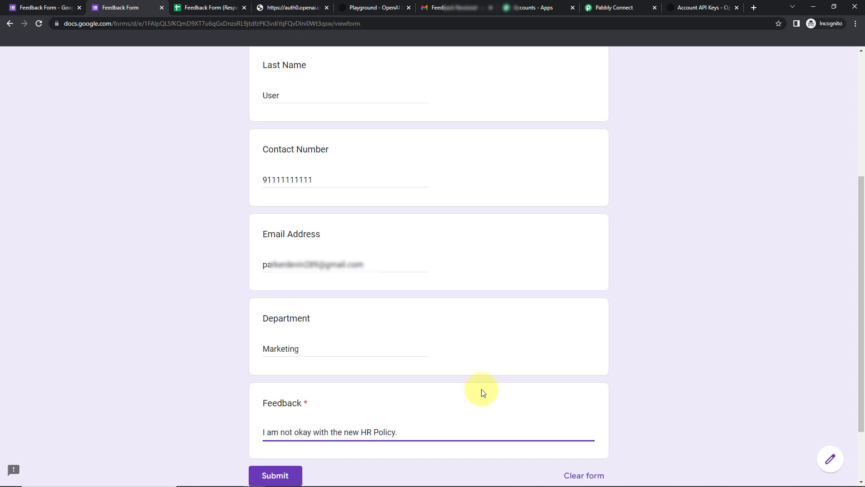
left_click(281, 476)
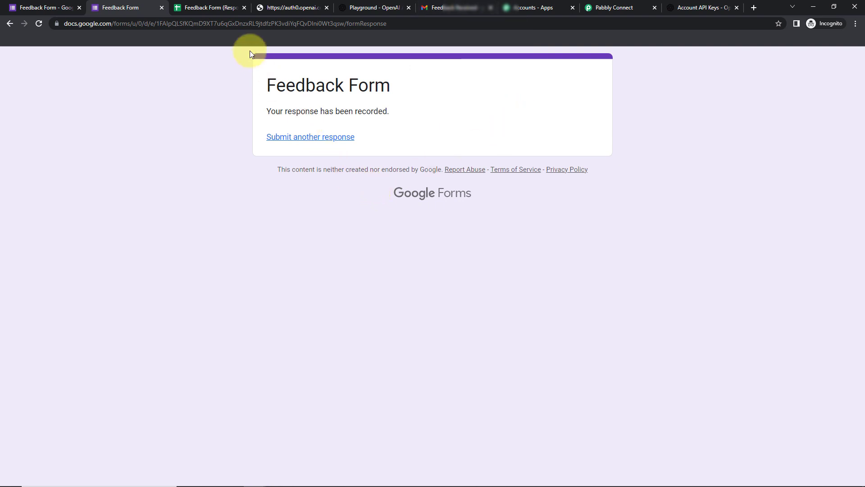
View the responses spreadsheet showing the new Marketing response in row 3.
left_click(214, 8)
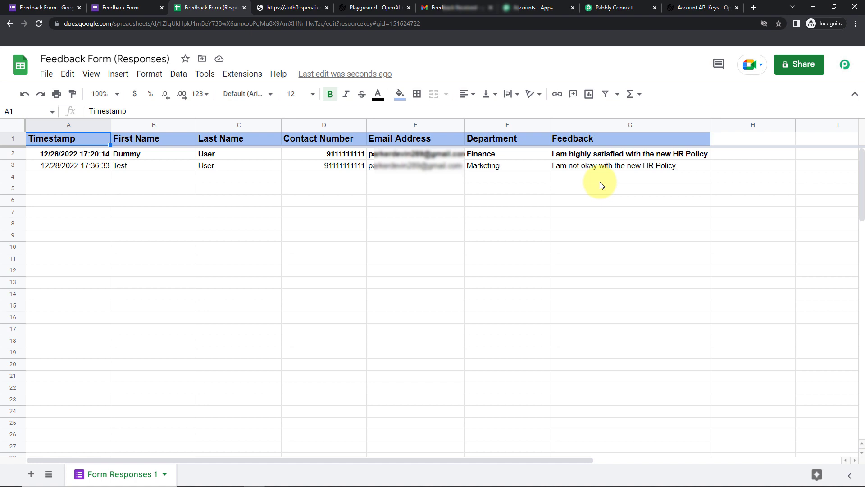
Read the second 'Feedback Received' reply in Gmail, which addresses the HR policy concerns.
left_click(440, 8)
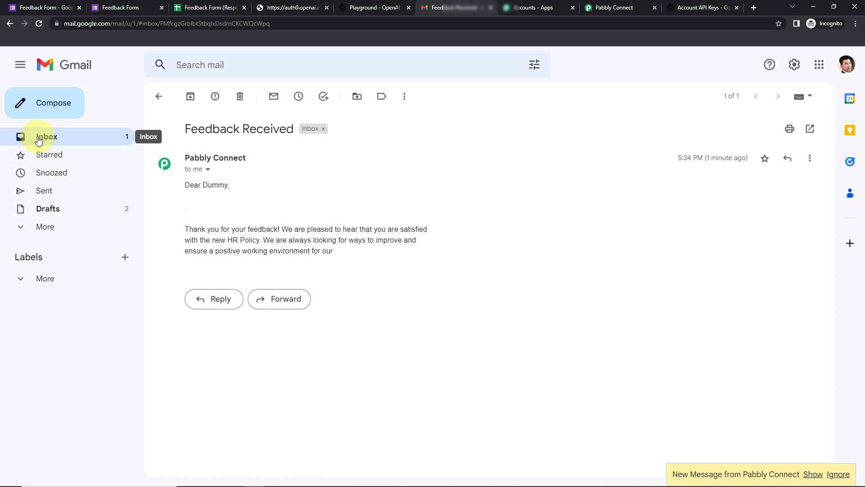
left_click(37, 137)
left_click(344, 154)
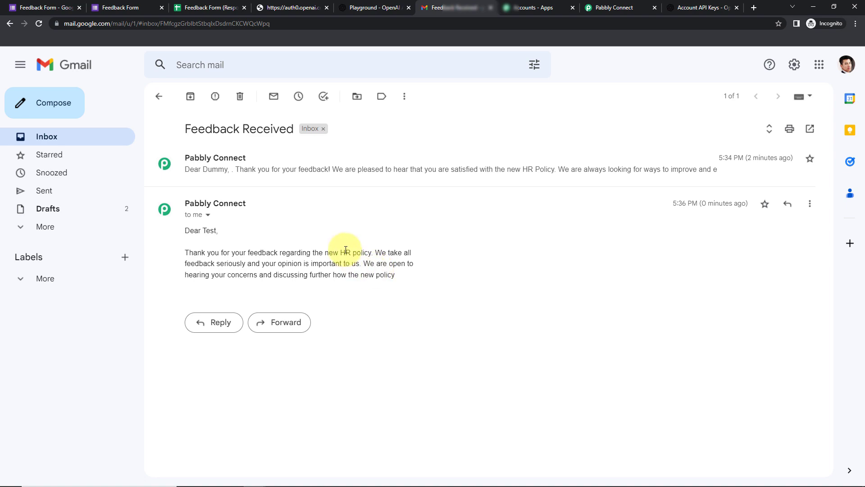
left_click(615, 7)
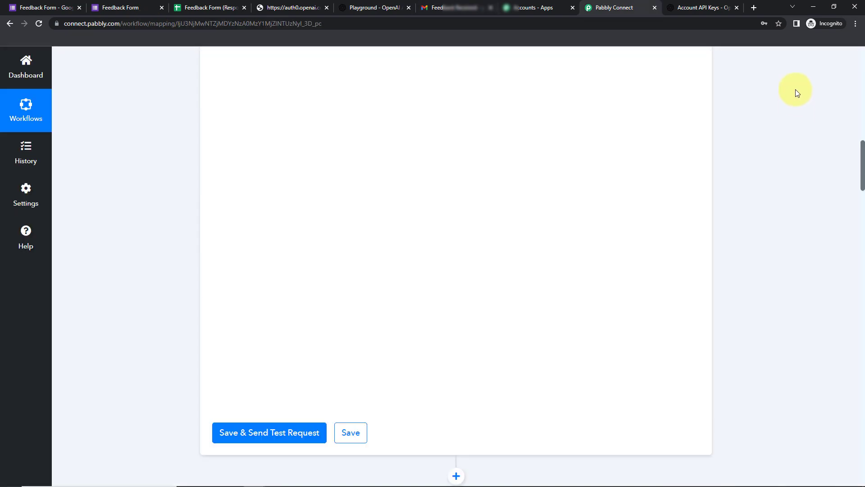
Collapse the Google Forms trigger, OpenAI Generate Content and Gmail Send Email step cards.
scroll(835, 54, "up", 15)
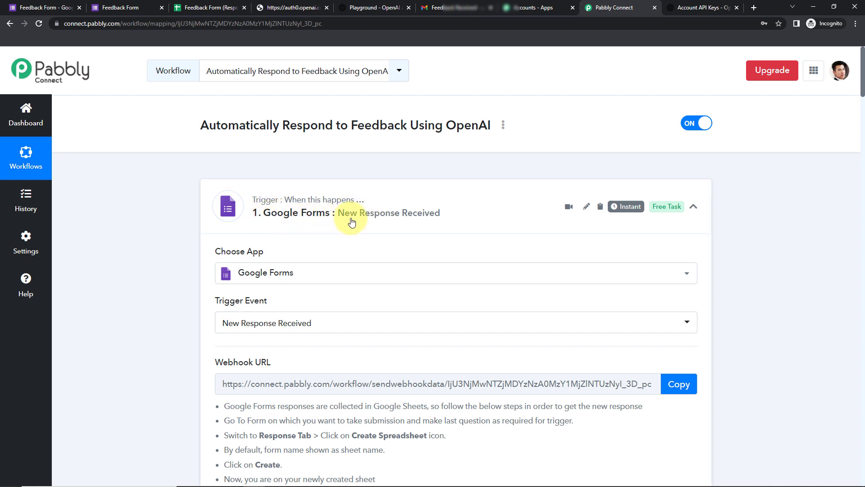
left_click(694, 207)
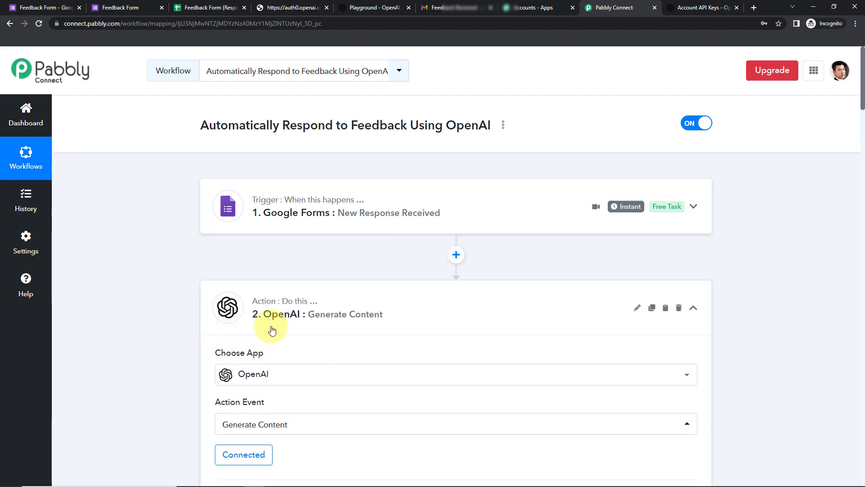
left_click(693, 309)
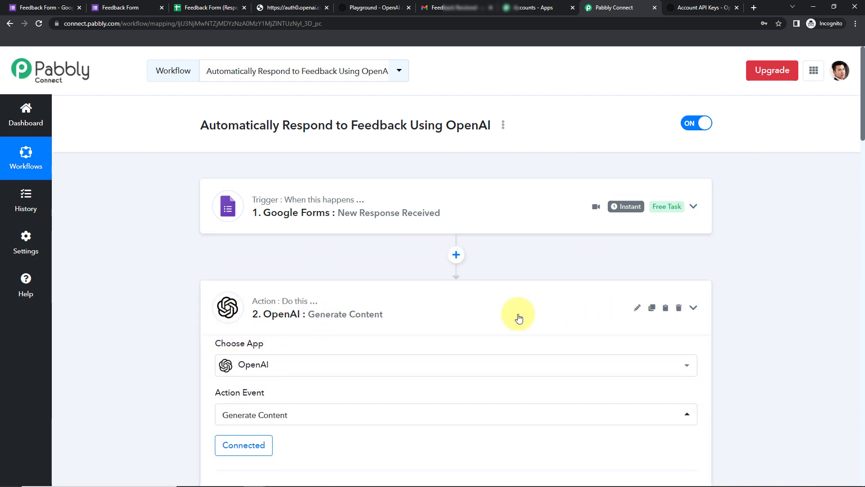
scroll(464, 310, "down", 5)
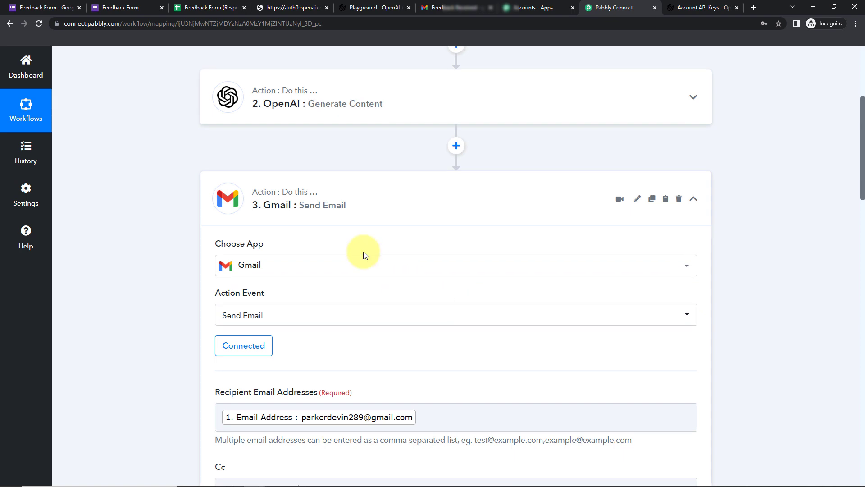
left_click(692, 200)
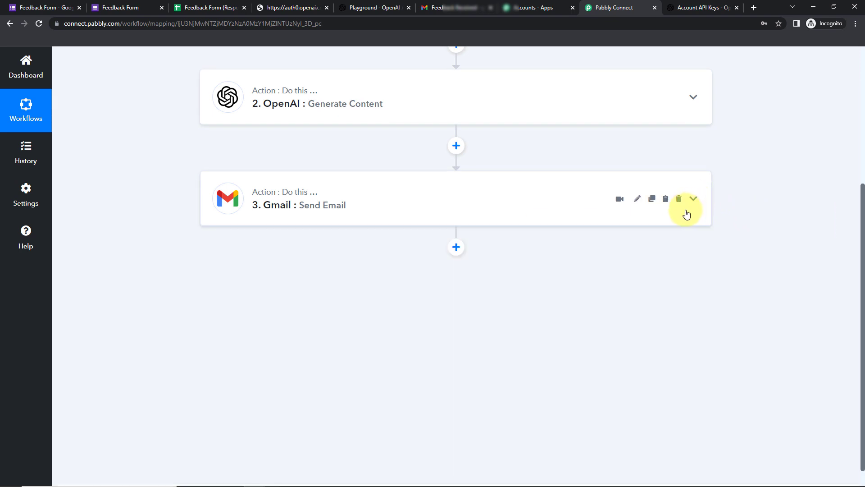